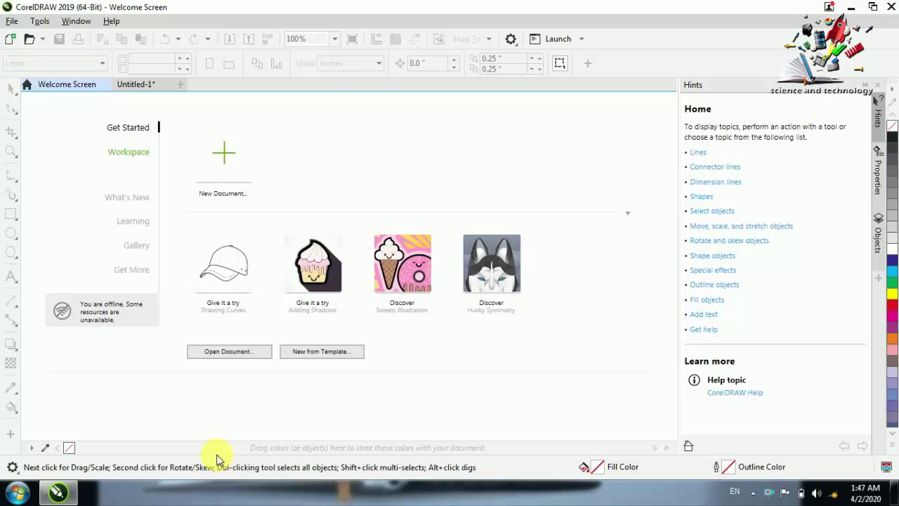
Step: Create a new one-page document with CMYK colour mode, portrait Letter size and 300 dpi resolution
{"action": "left_click", "coordinate": [241, 150]}
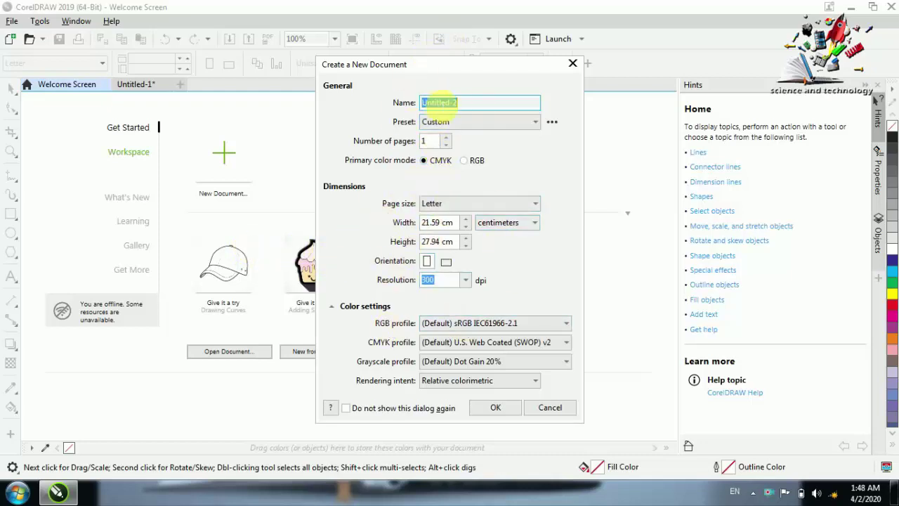
{"action": "left_click", "coordinate": [426, 142]}
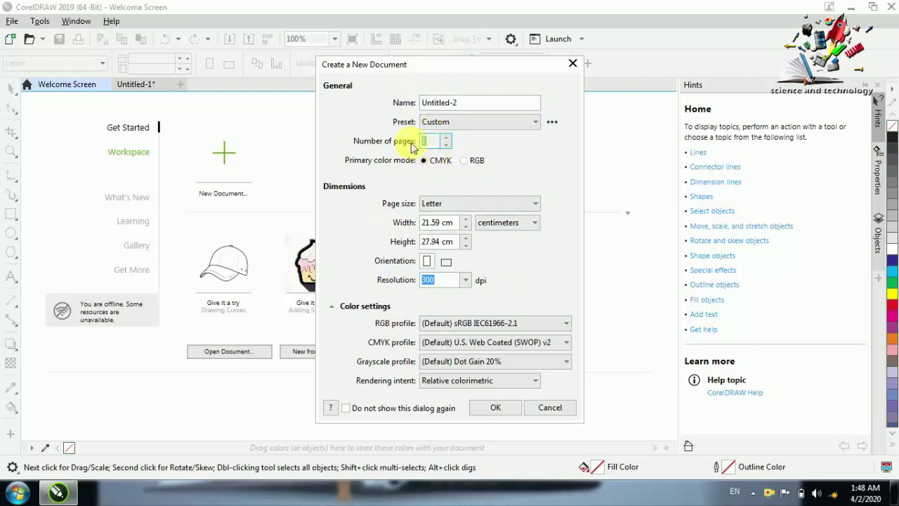
{"action": "left_click", "coordinate": [425, 141]}
{"action": "left_click", "coordinate": [495, 409]}
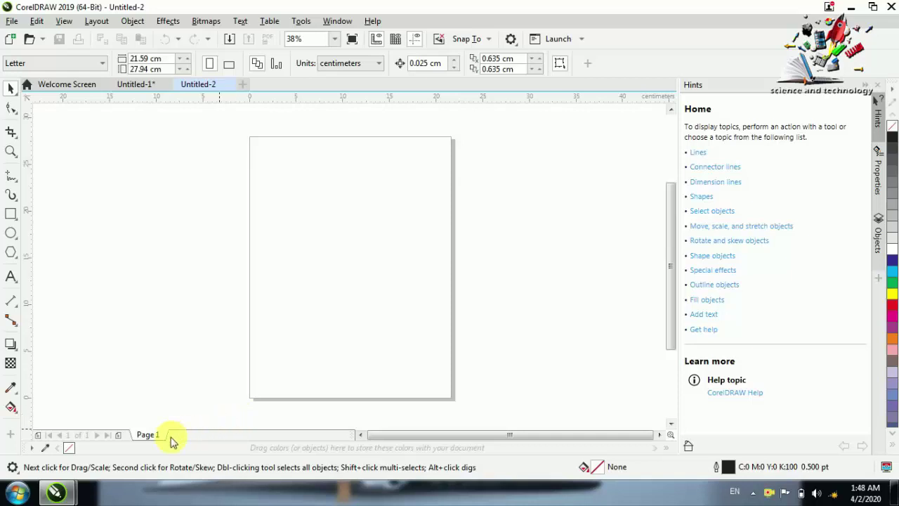
Step: Add three portrait Letter-size pages after page 1, extending the document to four pages
{"action": "left_click", "coordinate": [120, 436]}
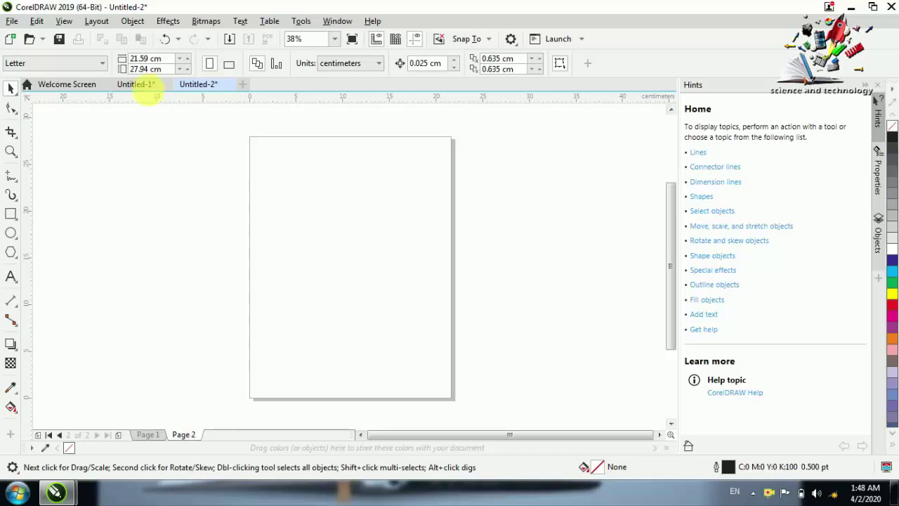
{"action": "left_click", "coordinate": [93, 21]}
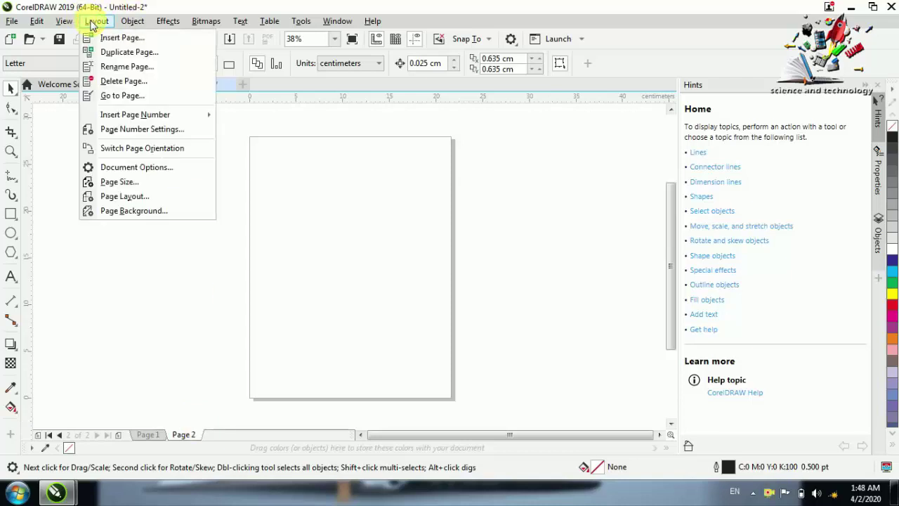
{"action": "left_click", "coordinate": [120, 40]}
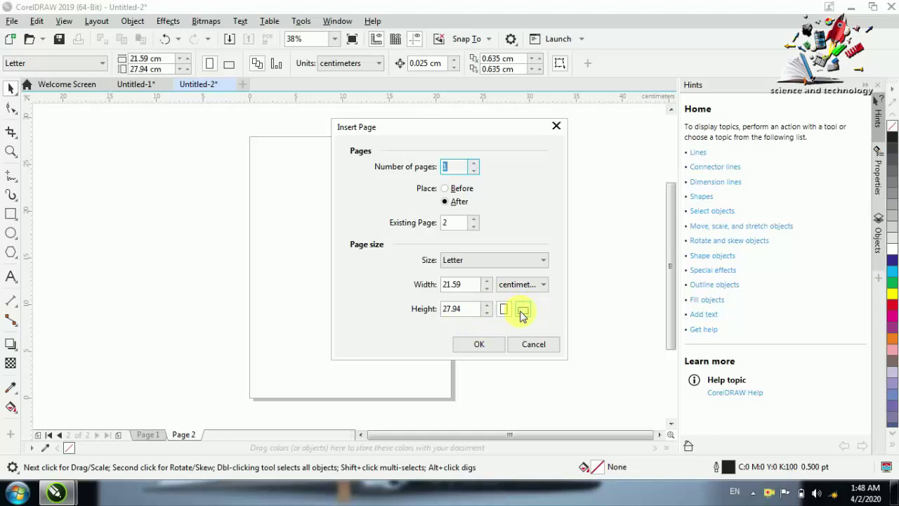
{"action": "left_click", "coordinate": [476, 344]}
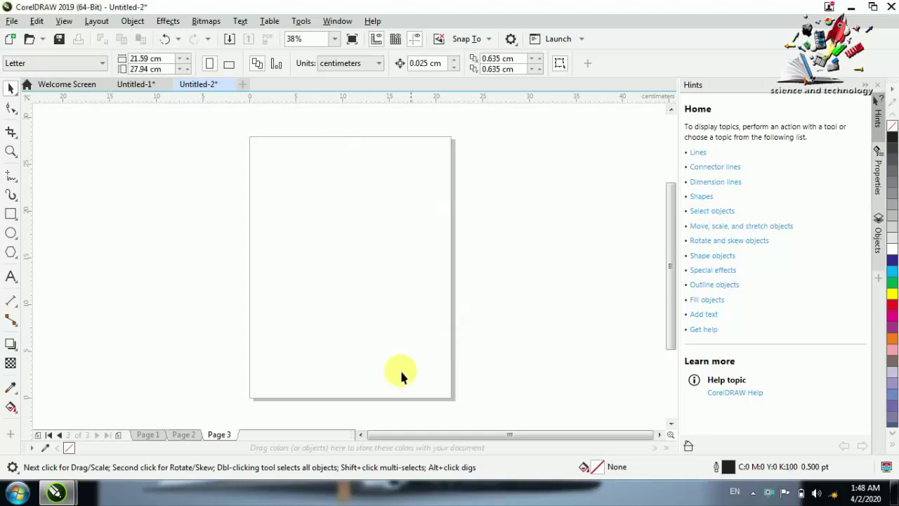
{"action": "right_click", "coordinate": [219, 439]}
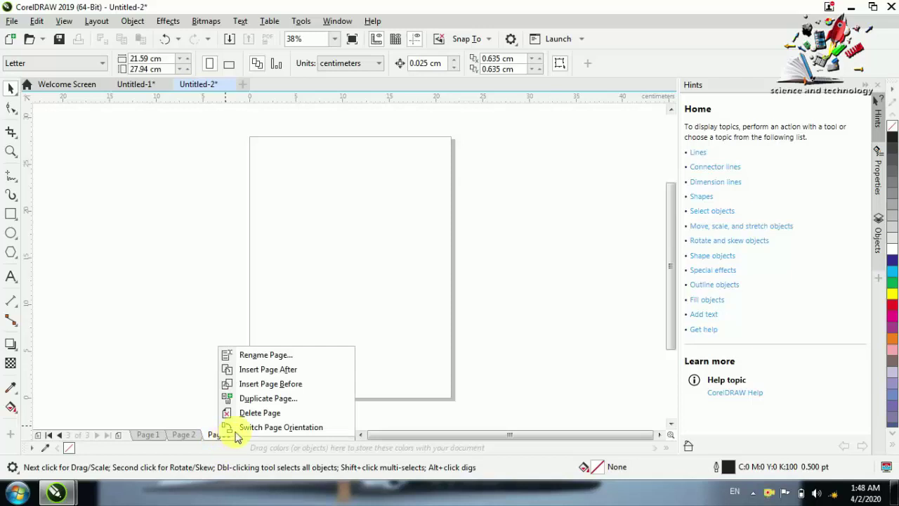
{"action": "left_click", "coordinate": [273, 370]}
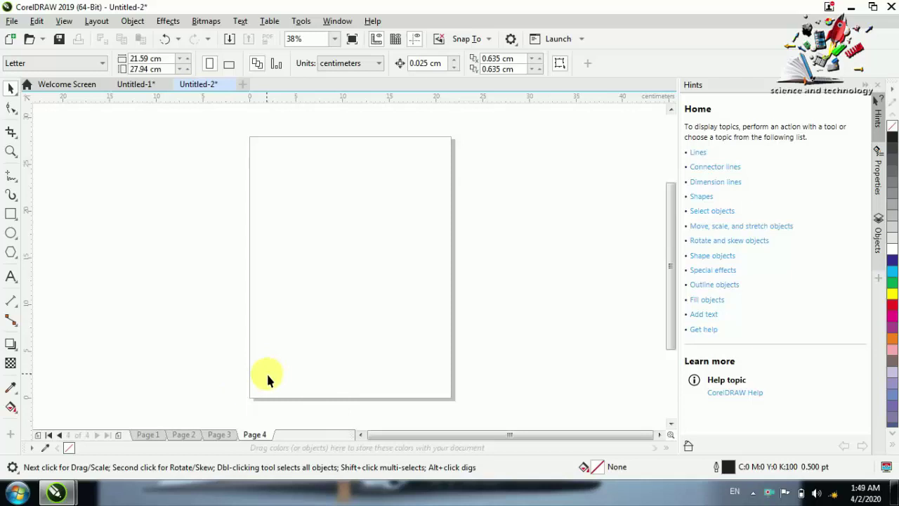
Step: Look through pages 1 to 4 of the document and return to page 1
{"action": "left_click", "coordinate": [158, 436]}
{"action": "left_click", "coordinate": [177, 436]}
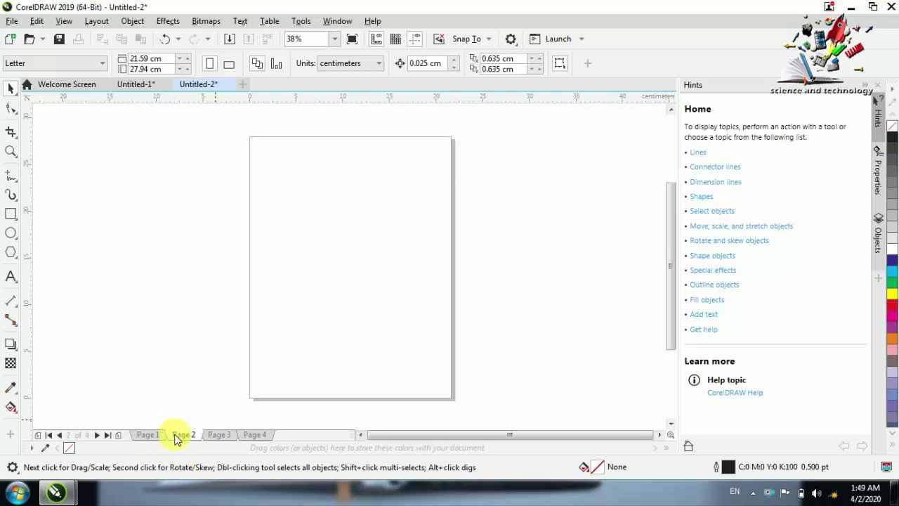
{"action": "left_click", "coordinate": [219, 436]}
{"action": "left_click", "coordinate": [243, 434]}
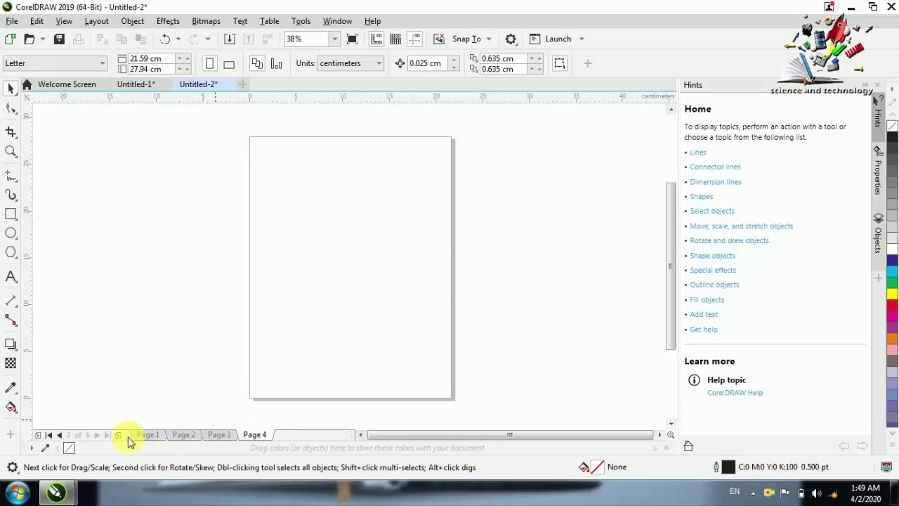
{"action": "left_click", "coordinate": [148, 435]}
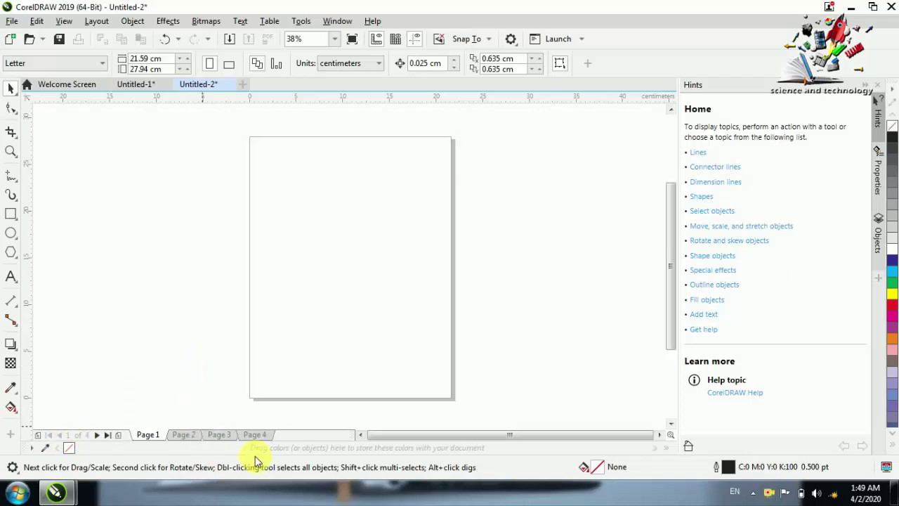
Step: Jump to page 2 by entering its number with the Go To Page command
{"action": "left_click", "coordinate": [79, 437]}
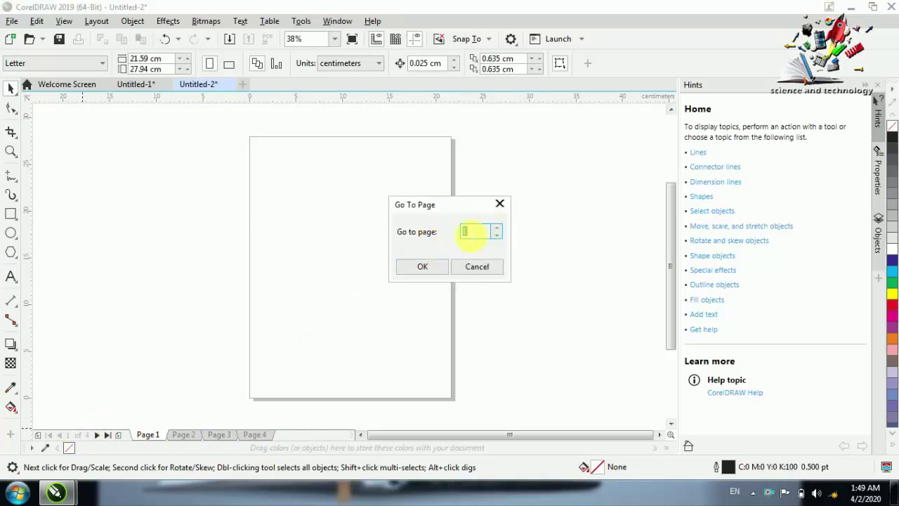
{"action": "type", "text": "22"}
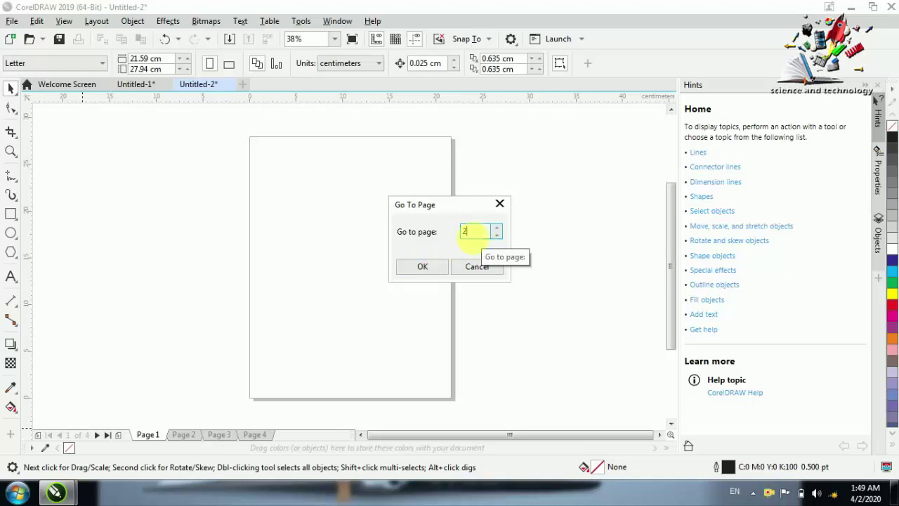
{"action": "left_click", "coordinate": [439, 264]}
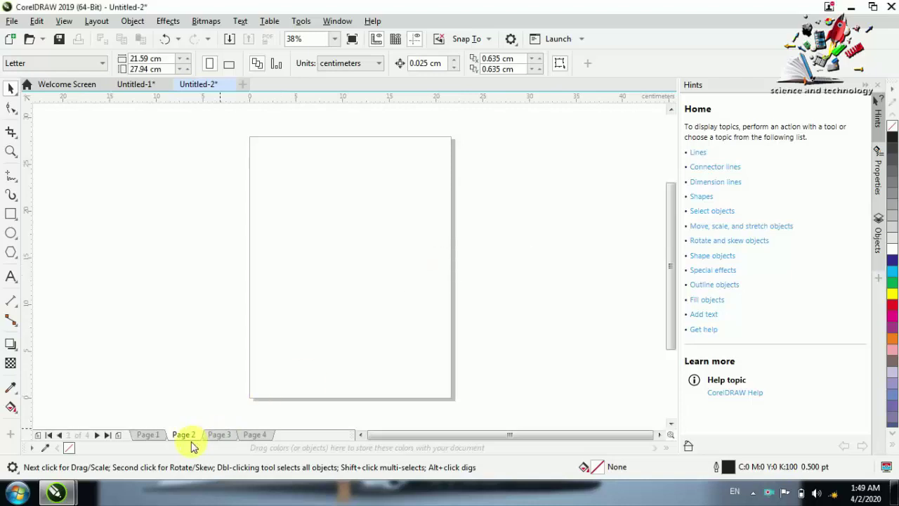
{"action": "right_click", "coordinate": [150, 432]}
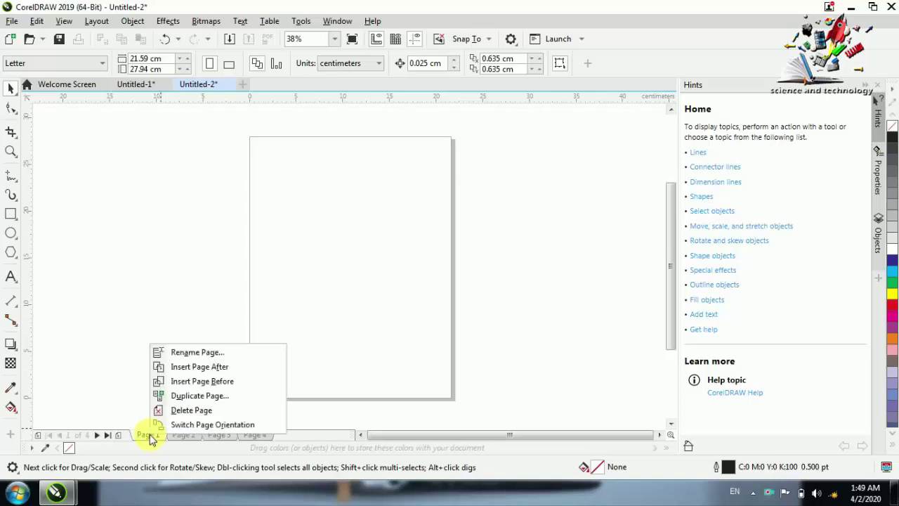
{"action": "left_click", "coordinate": [110, 355]}
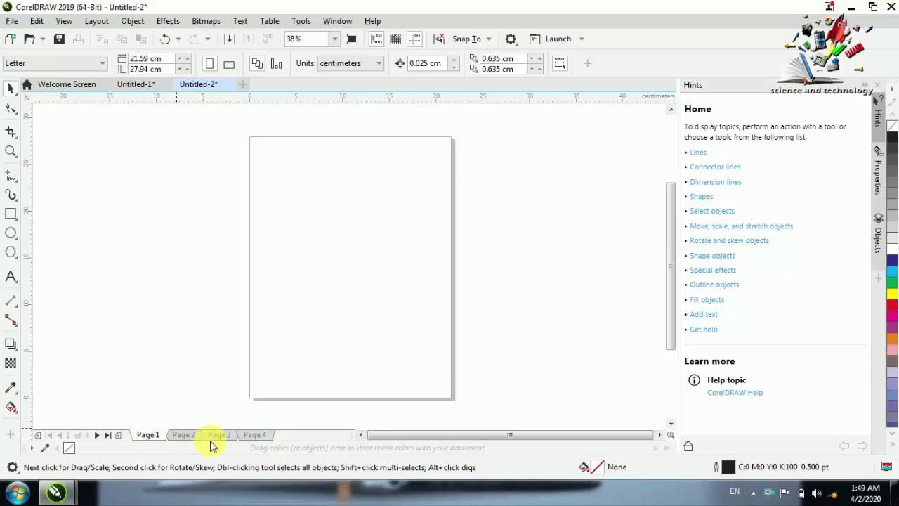
{"action": "right_click", "coordinate": [144, 436]}
{"action": "left_click", "coordinate": [148, 437]}
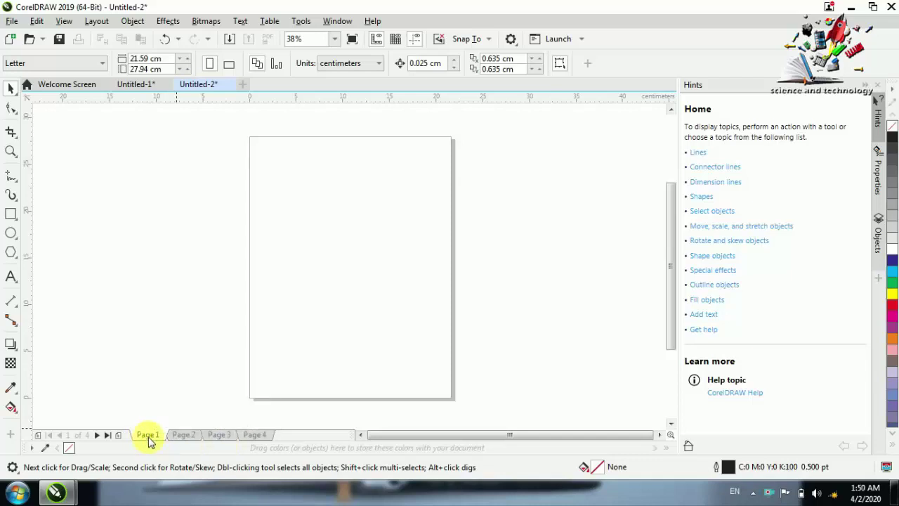
Step: Rename page 1 of the document as "front"
{"action": "right_click", "coordinate": [149, 437]}
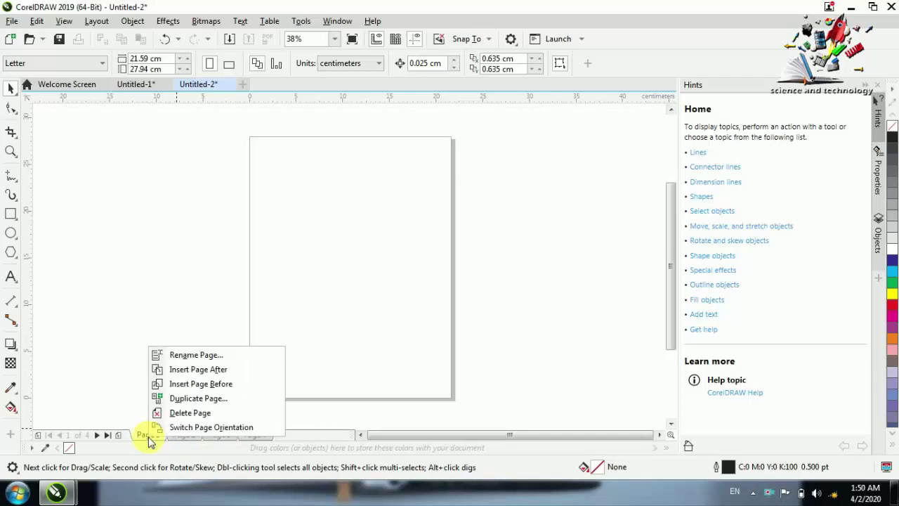
{"action": "left_click", "coordinate": [177, 361]}
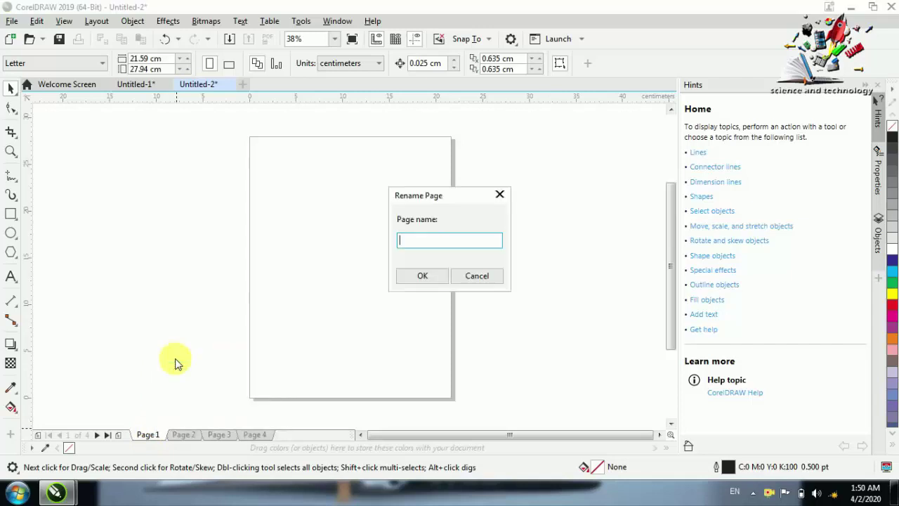
{"action": "left_click", "coordinate": [427, 239]}
{"action": "type", "text": "fro"}
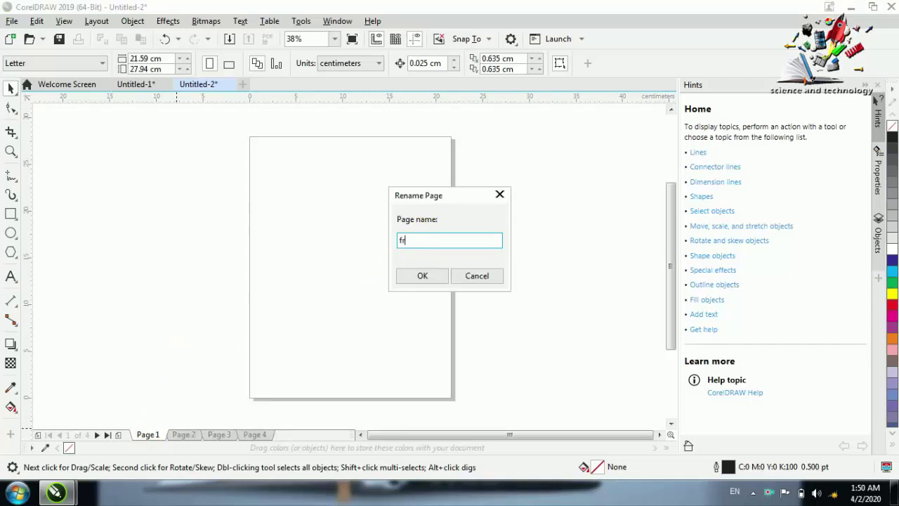
{"action": "type", "text": "ny"}
{"action": "left_click", "coordinate": [422, 276]}
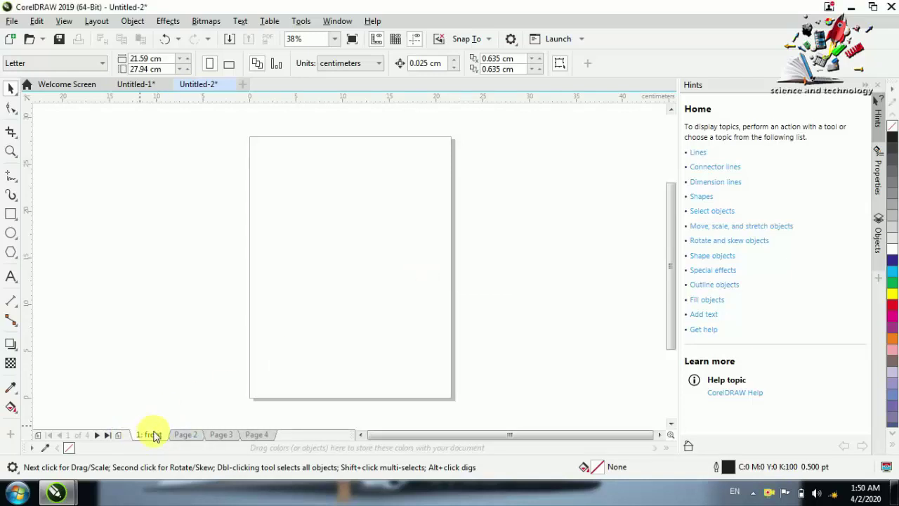
Step: Rename page 2 of the document as "p1"
{"action": "left_click", "coordinate": [183, 434]}
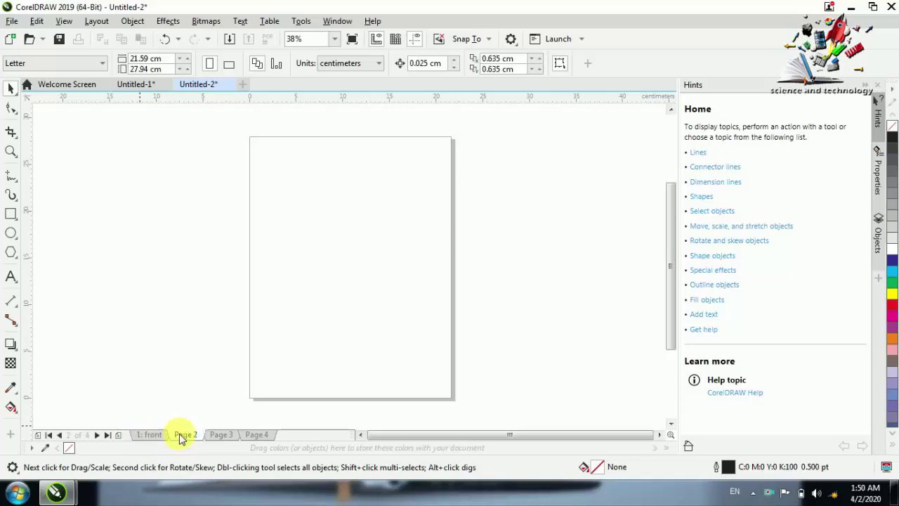
{"action": "right_click", "coordinate": [184, 434]}
{"action": "left_click", "coordinate": [211, 354]}
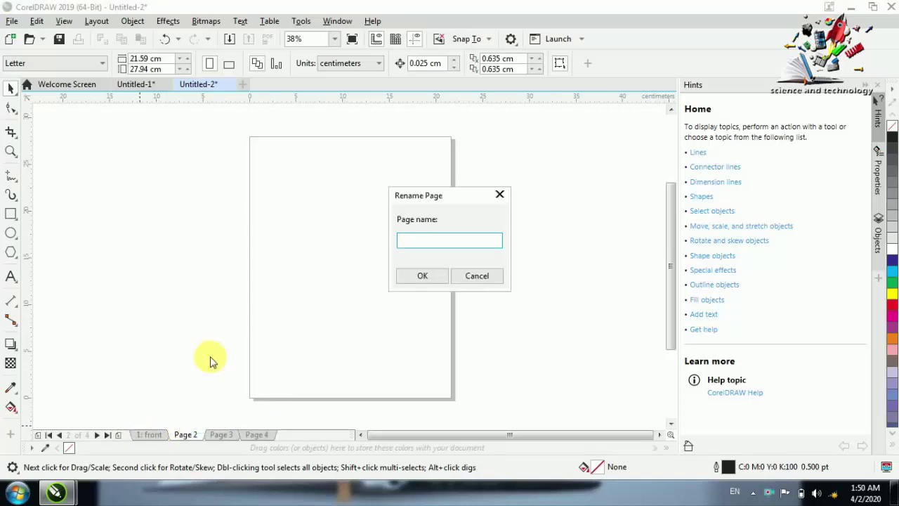
{"action": "type", "text": "p1"}
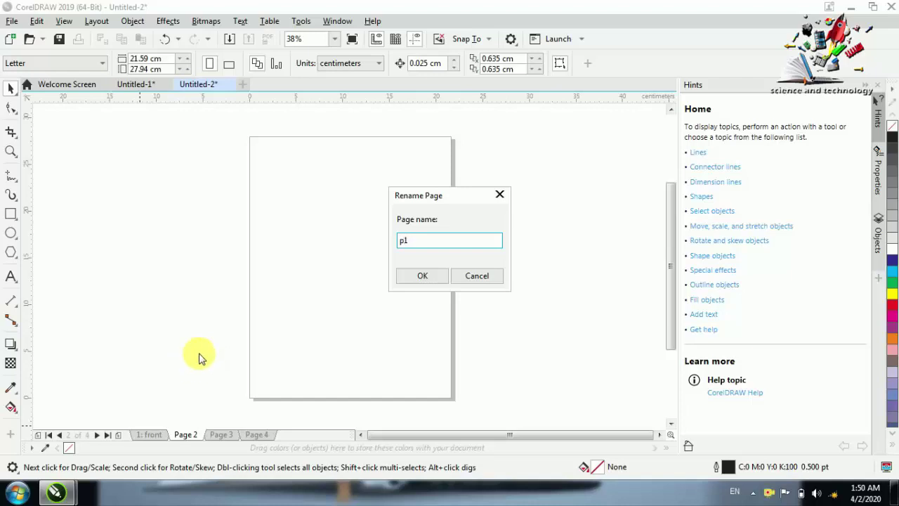
{"action": "left_click", "coordinate": [421, 275]}
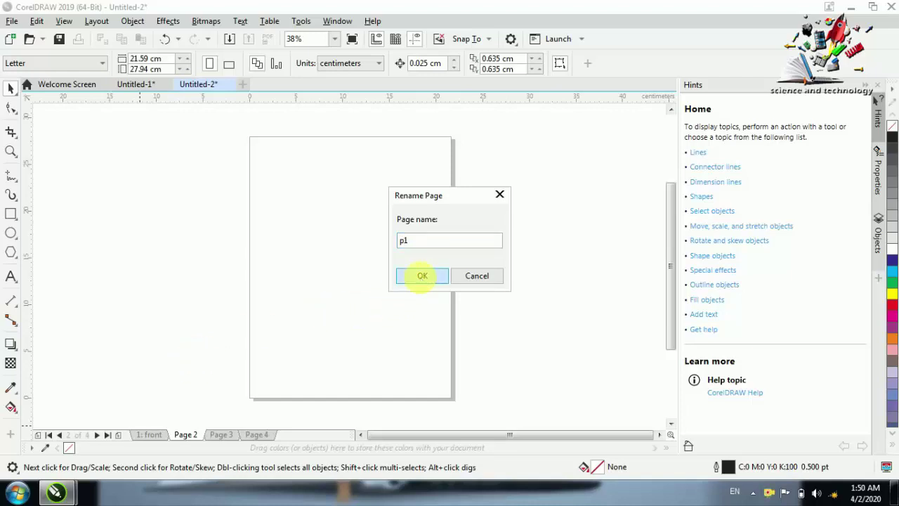
Step: Rename page 3 of the document as "p2"
{"action": "right_click", "coordinate": [210, 436]}
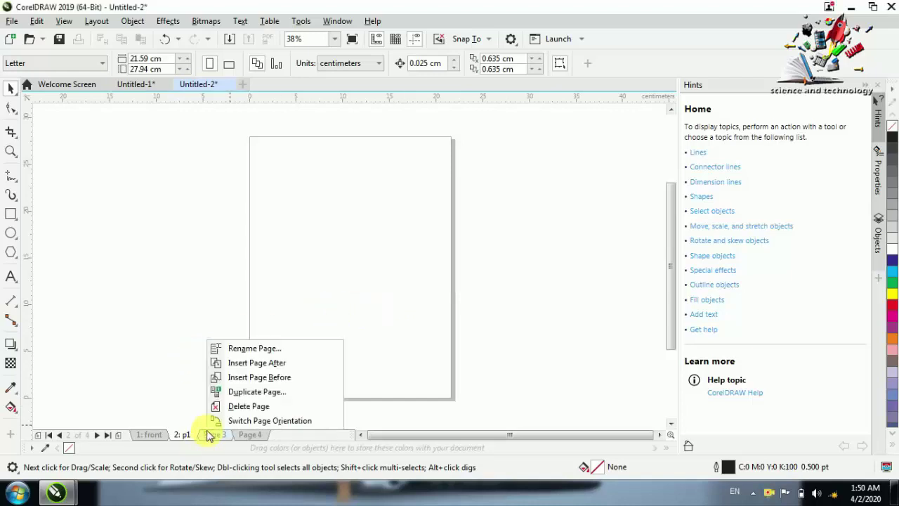
{"action": "left_click", "coordinate": [245, 349]}
{"action": "type", "text": "p2"}
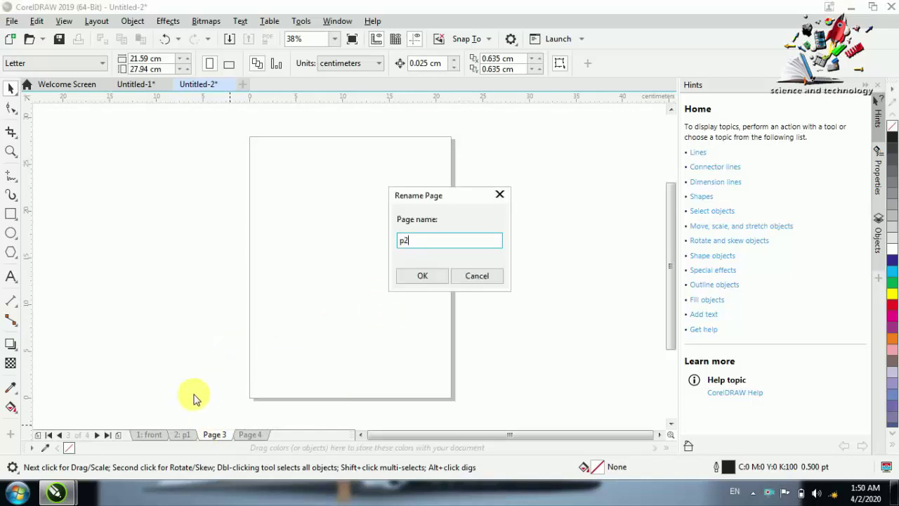
{"action": "left_click", "coordinate": [425, 277]}
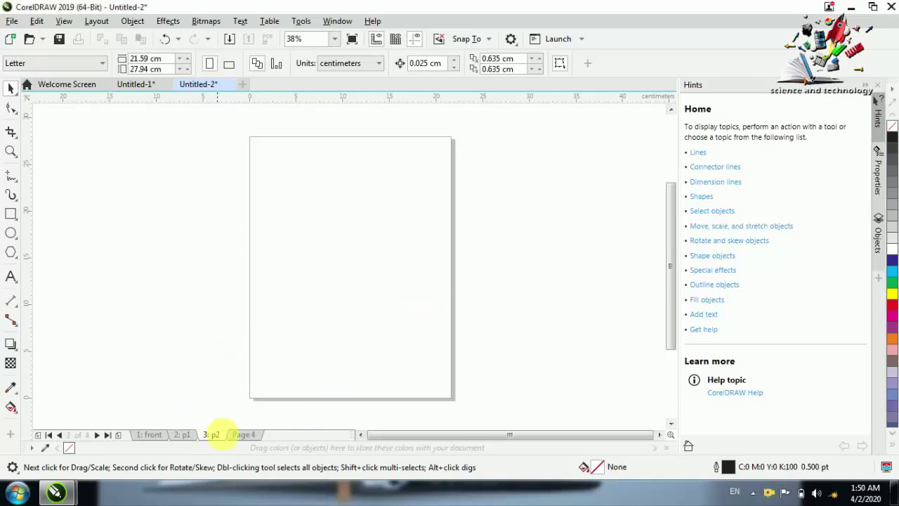
Step: Rename page 4 of the document as "back"
{"action": "right_click", "coordinate": [237, 436]}
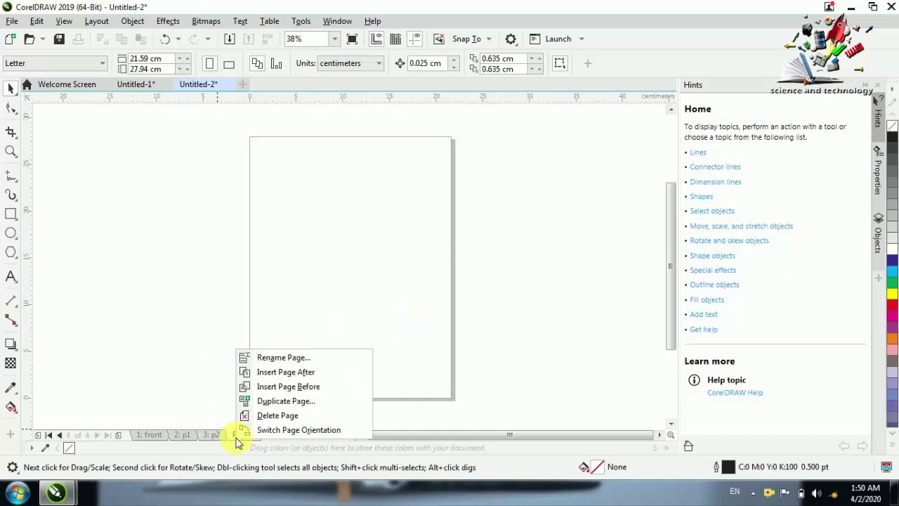
{"action": "left_click", "coordinate": [276, 357]}
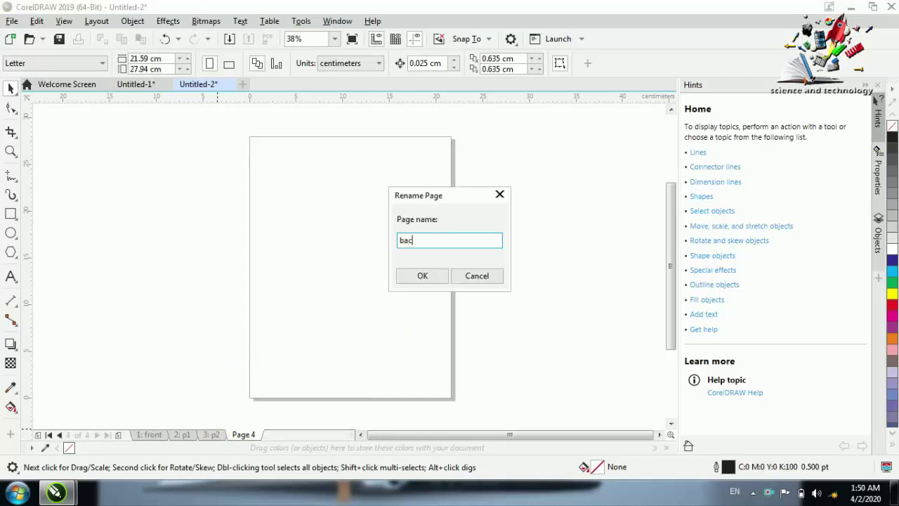
{"action": "type", "text": "k"}
{"action": "left_click", "coordinate": [413, 277]}
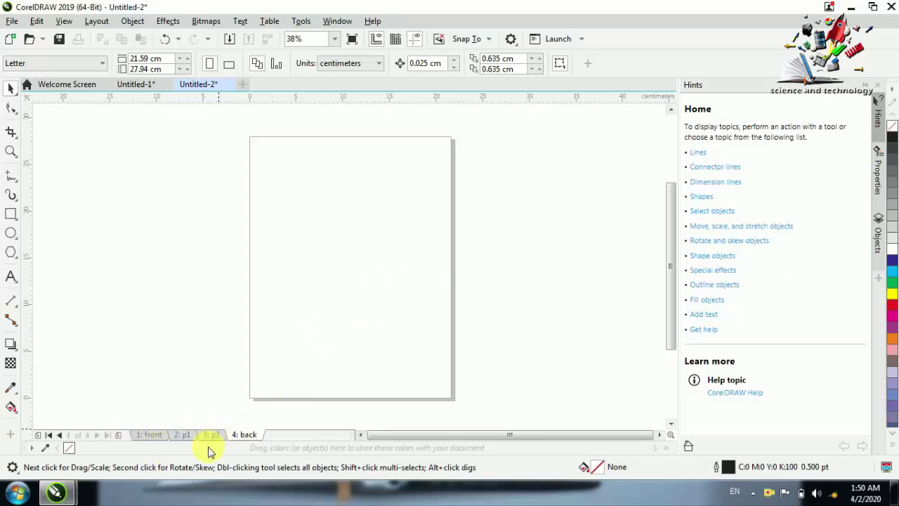
Step: Switch the orientation of the "front" page from portrait to landscape
{"action": "left_click", "coordinate": [151, 435]}
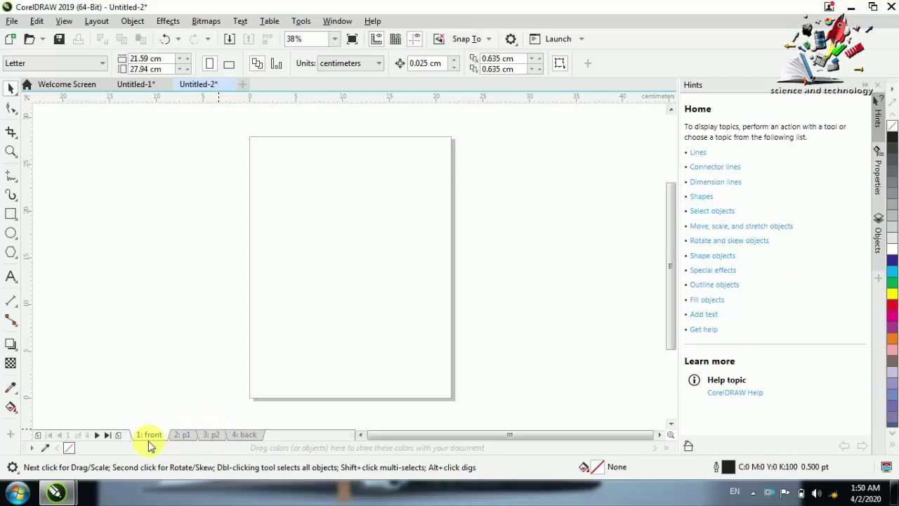
{"action": "right_click", "coordinate": [148, 435]}
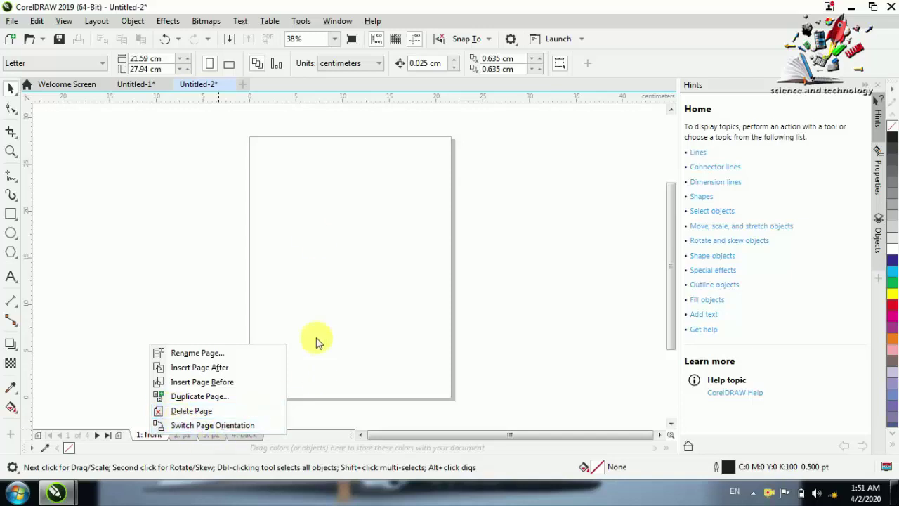
{"action": "left_click", "coordinate": [229, 425]}
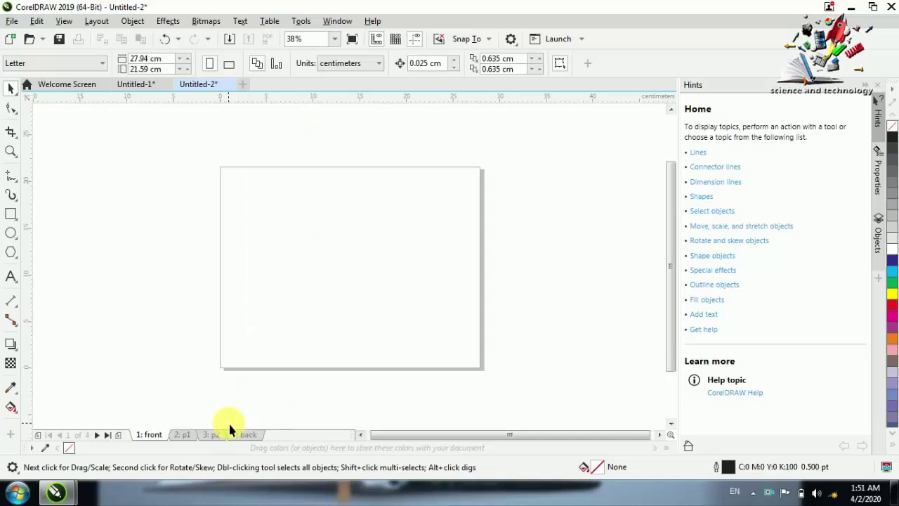
Step: Switch the orientation of the "front" page back to portrait
{"action": "right_click", "coordinate": [144, 435]}
{"action": "left_click", "coordinate": [160, 425]}
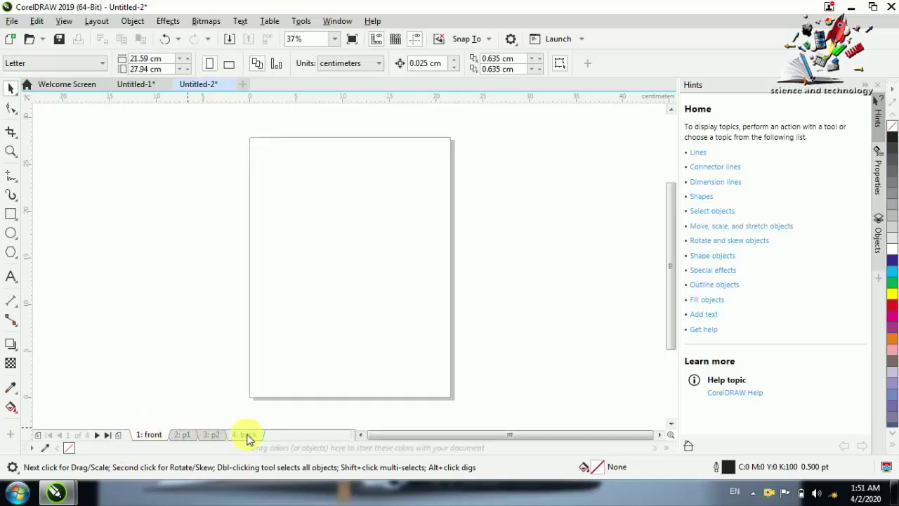
Step: Use the Go To Page command to go to page 1
{"action": "left_click", "coordinate": [97, 21]}
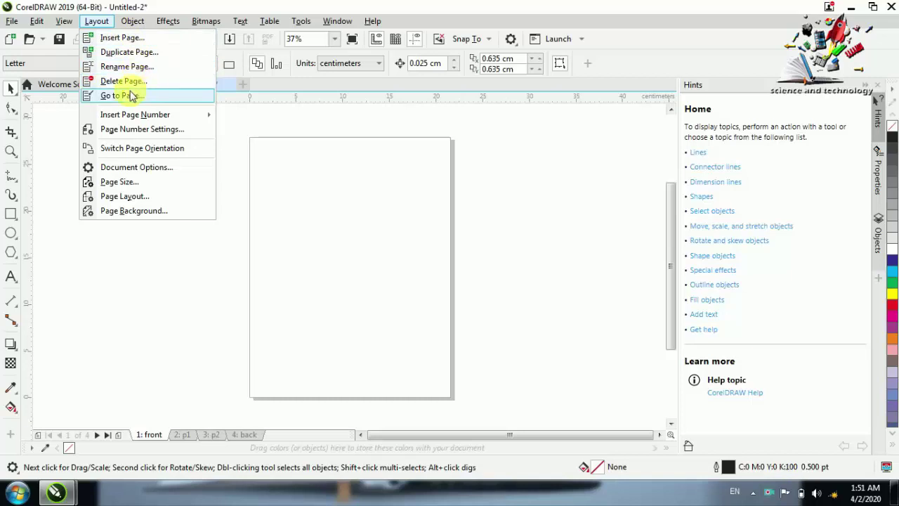
{"action": "left_click", "coordinate": [83, 437]}
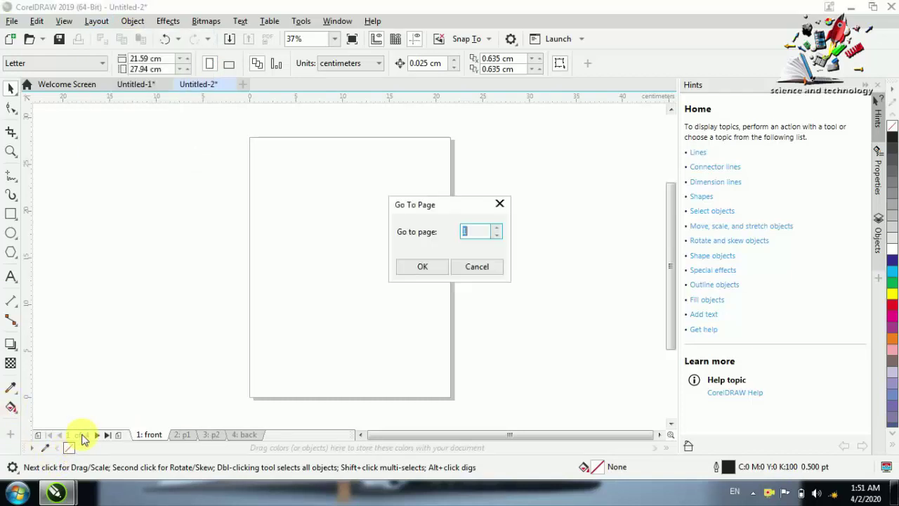
{"action": "left_click", "coordinate": [421, 267]}
Step: Insert page numbers on all pages of the document
{"action": "left_click", "coordinate": [112, 22]}
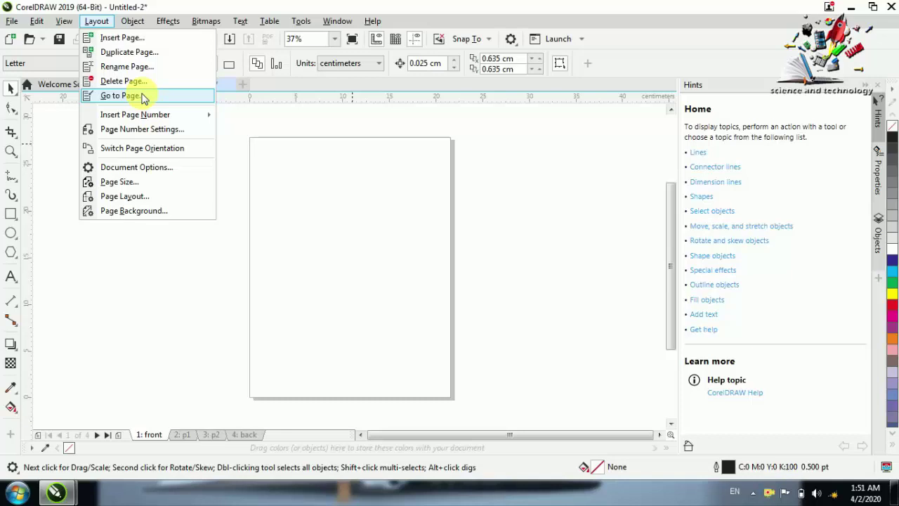
{"action": "mouse_move", "coordinate": [157, 115]}
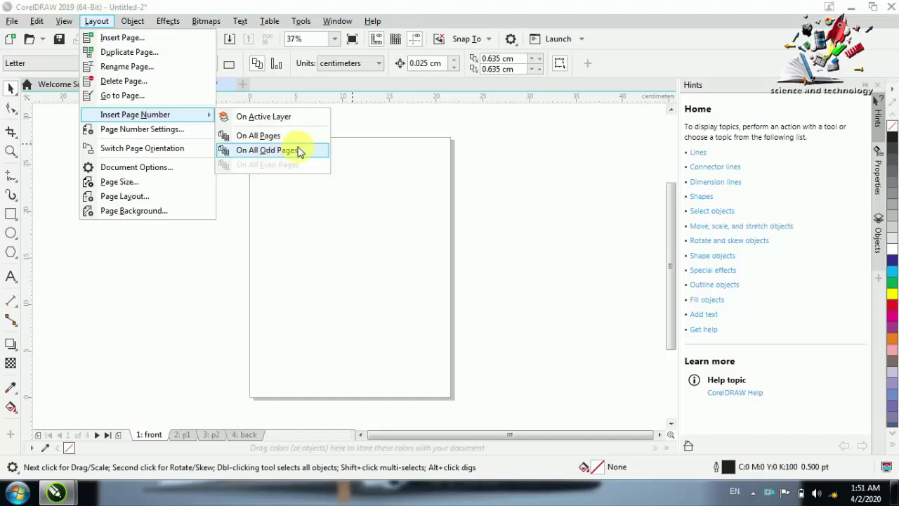
{"action": "left_click", "coordinate": [250, 136]}
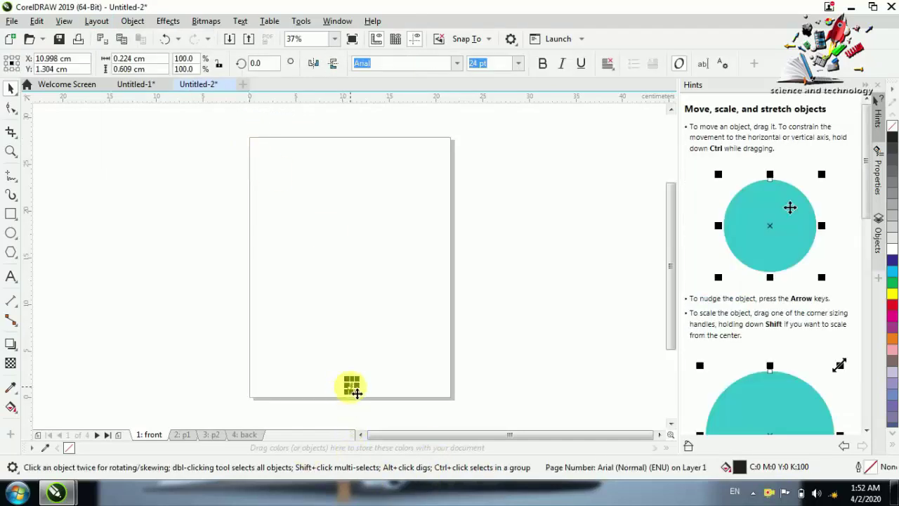
Step: Set the page number style to lowercase Roman numerals (i, ii, iii, iv, v), starting at number 1 on page 1, and deselect the page number
{"action": "left_click", "coordinate": [98, 21]}
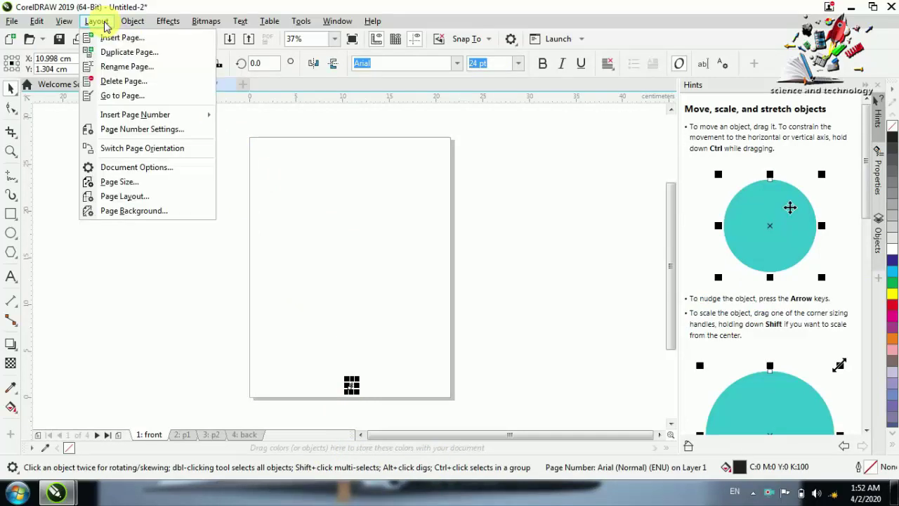
{"action": "left_click", "coordinate": [155, 131]}
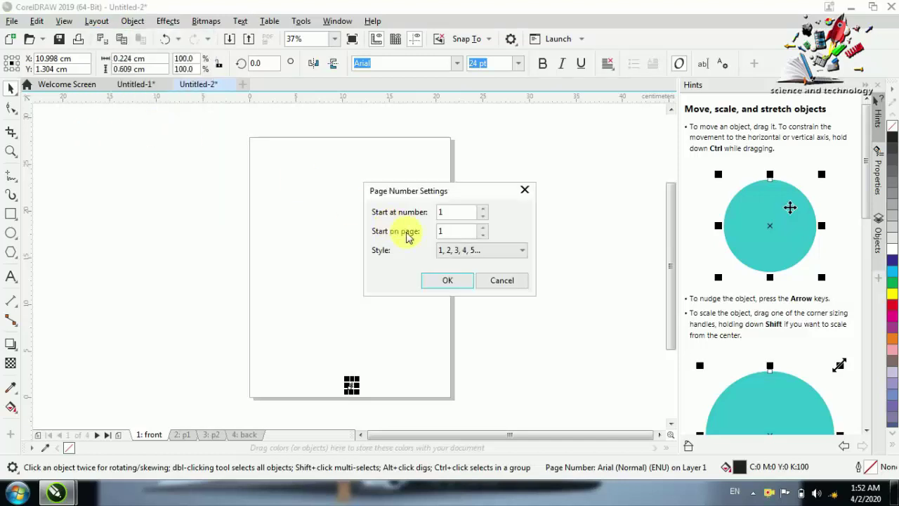
{"action": "left_click", "coordinate": [462, 211]}
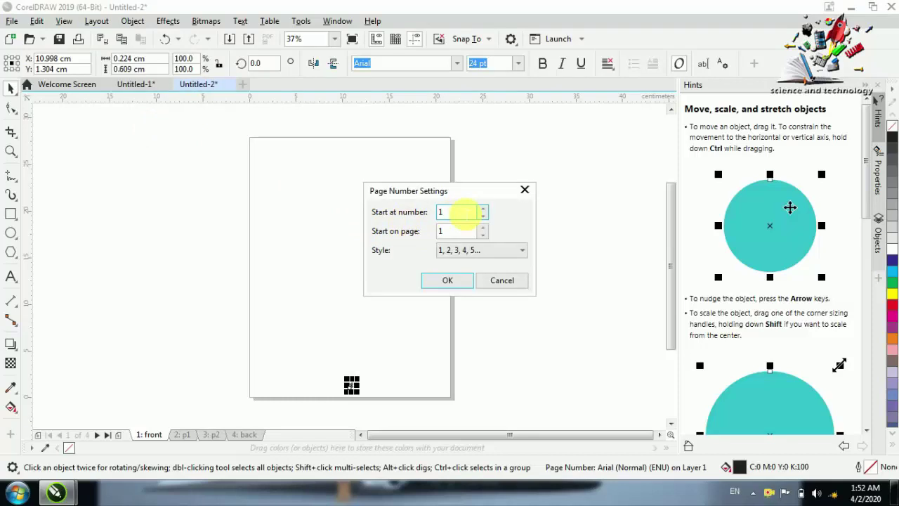
{"action": "left_click", "coordinate": [450, 232]}
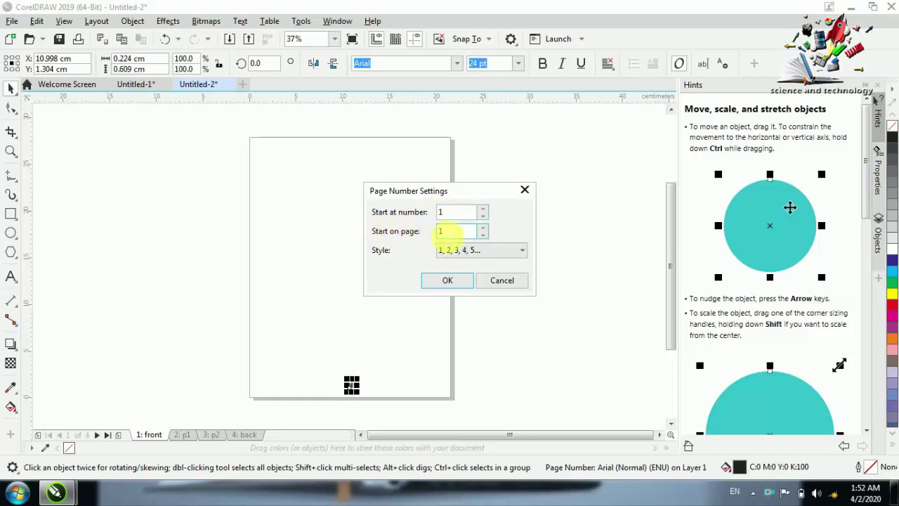
{"action": "left_click", "coordinate": [521, 256]}
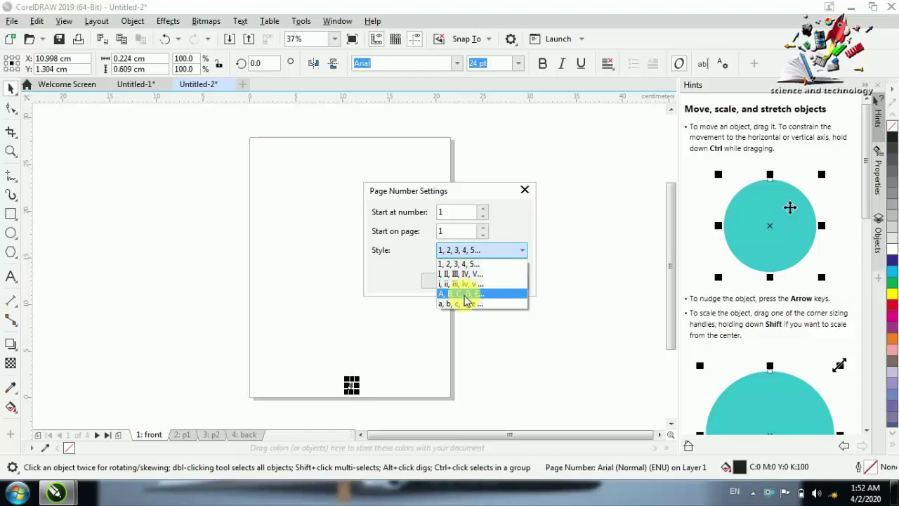
{"action": "left_click", "coordinate": [461, 283]}
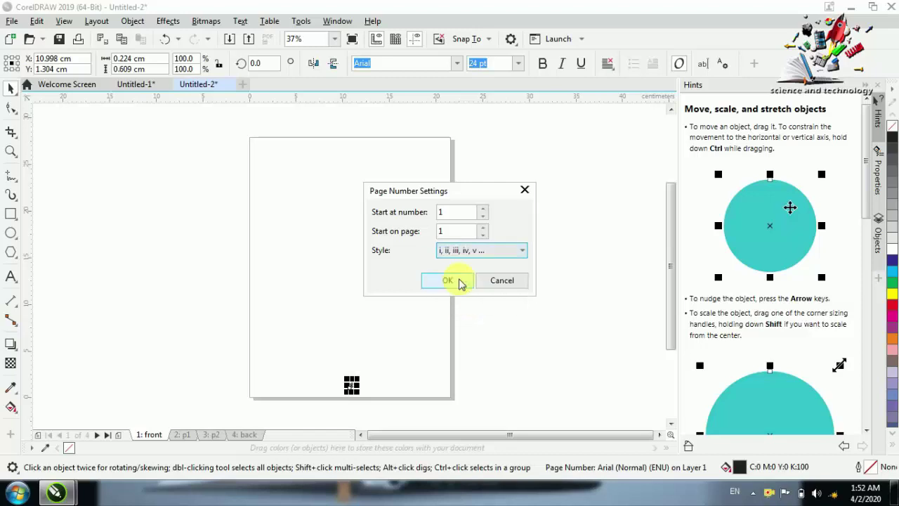
{"action": "left_click", "coordinate": [458, 281]}
{"action": "left_click", "coordinate": [376, 331]}
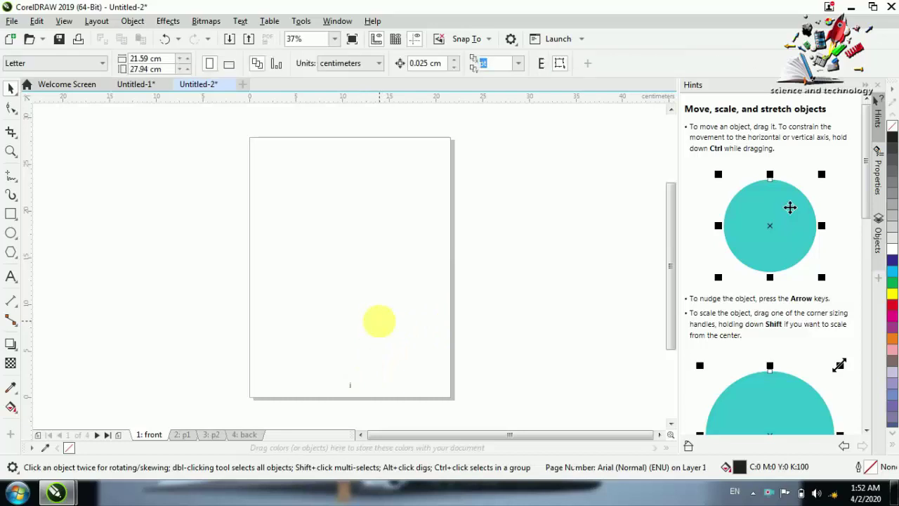
Step: Go through the "p1", "p2" and "back" pages to check their page numbers
{"action": "left_click", "coordinate": [184, 434]}
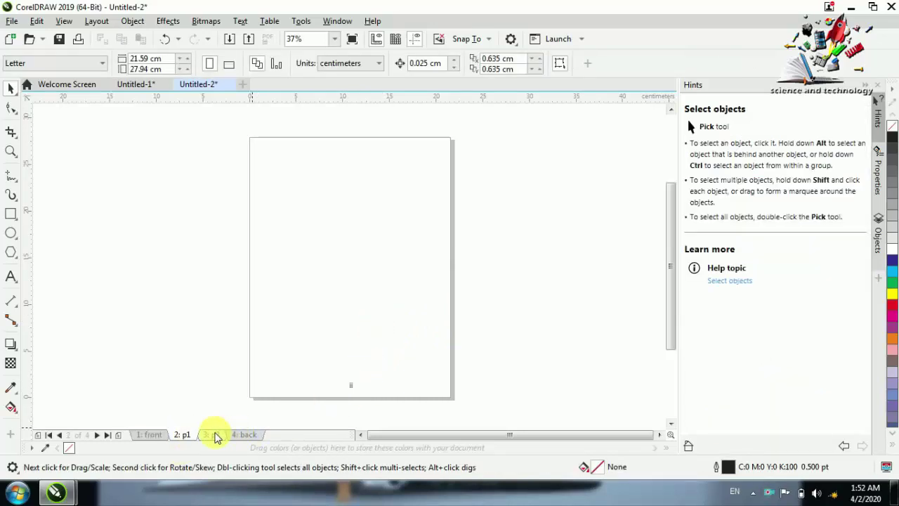
{"action": "left_click", "coordinate": [213, 435]}
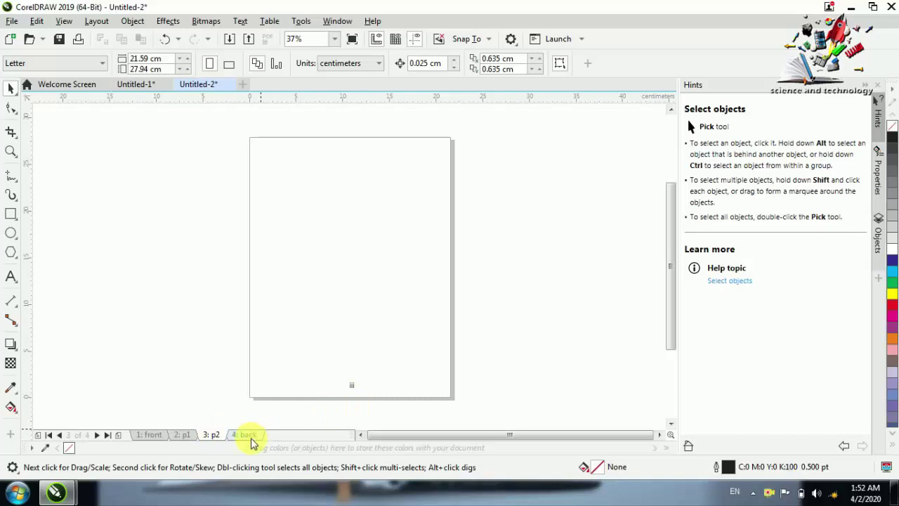
{"action": "left_click", "coordinate": [246, 434]}
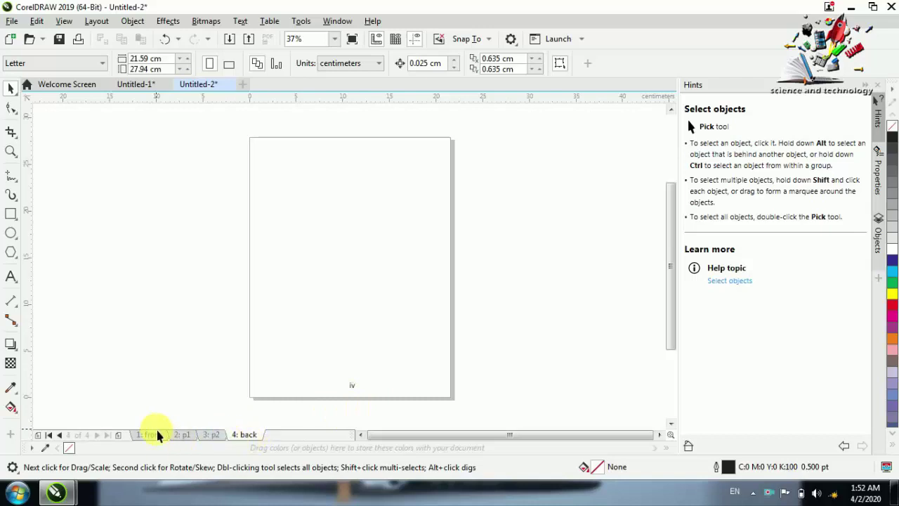
Step: Switch the "back" page to landscape orientation and return it to portrait
{"action": "left_click", "coordinate": [95, 21]}
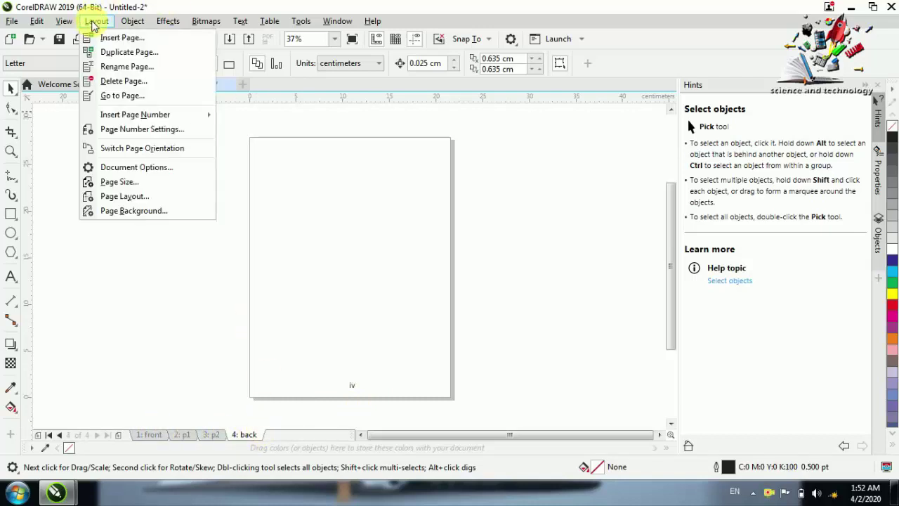
{"action": "left_click", "coordinate": [148, 158]}
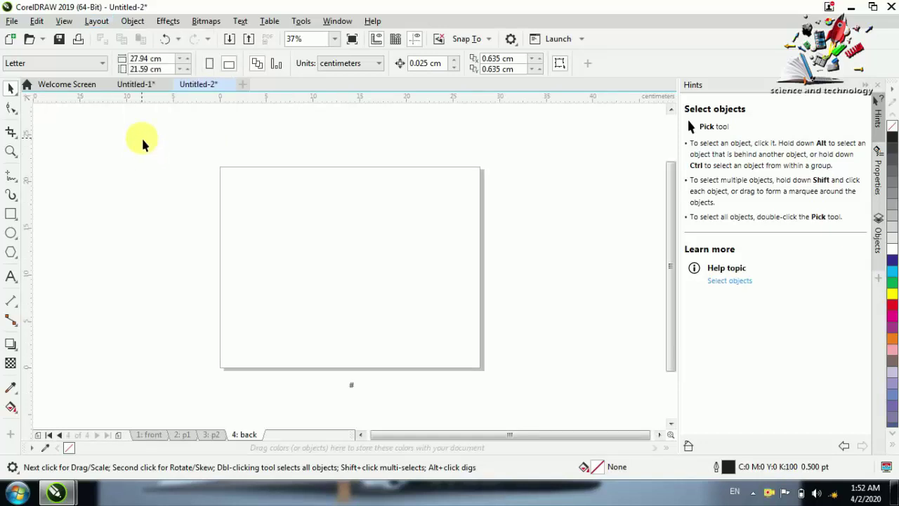
{"action": "left_click", "coordinate": [95, 21]}
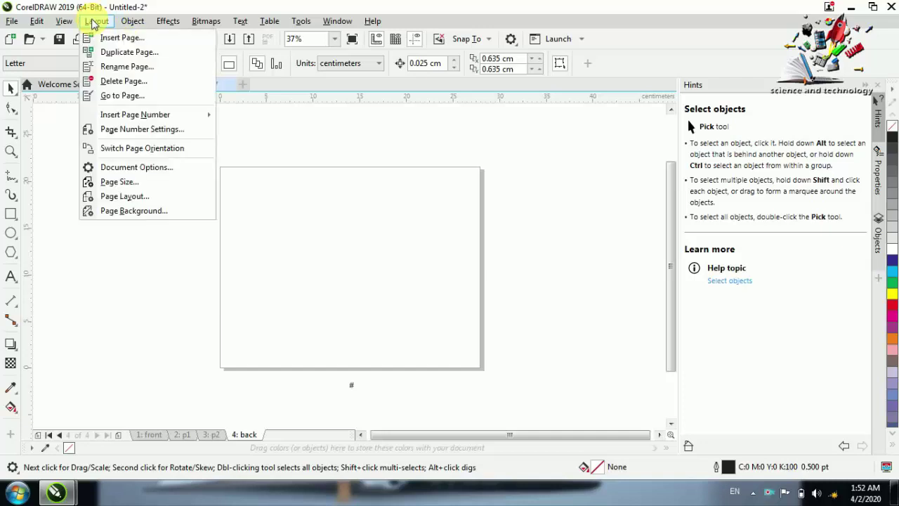
{"action": "left_click", "coordinate": [126, 148]}
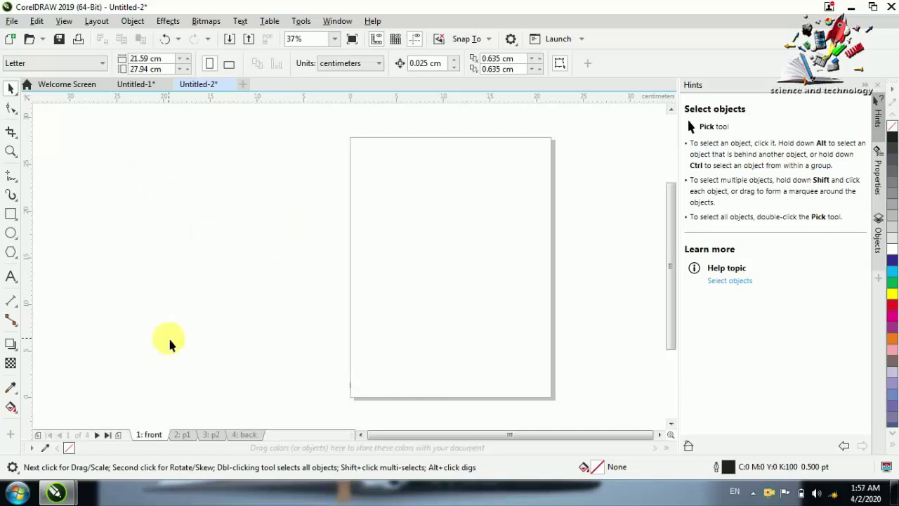
Step: Open the document options and examine the general preferences and duplicate offset settings
{"action": "left_click", "coordinate": [102, 22]}
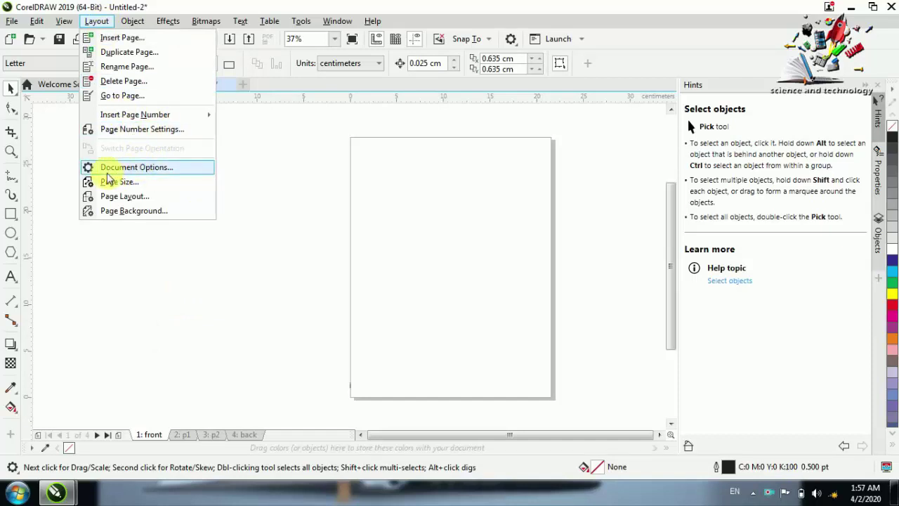
{"action": "left_click", "coordinate": [146, 169]}
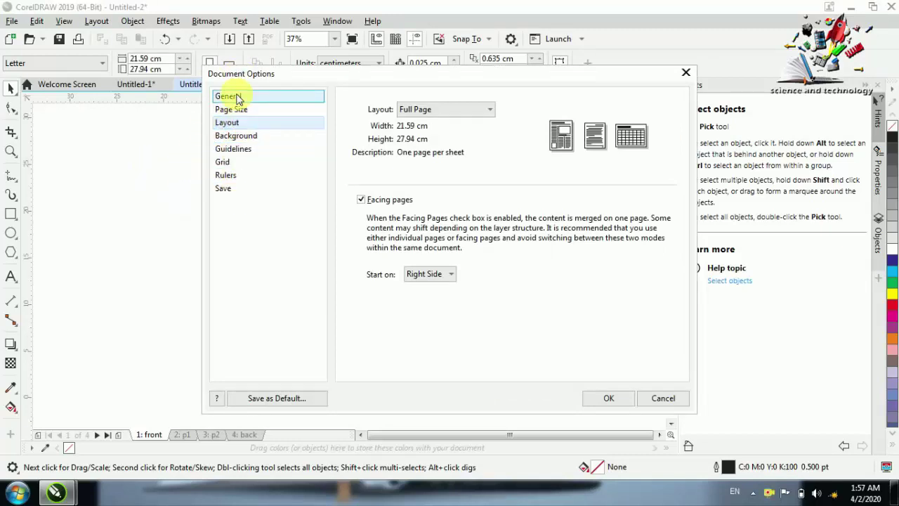
{"action": "left_click", "coordinate": [237, 98]}
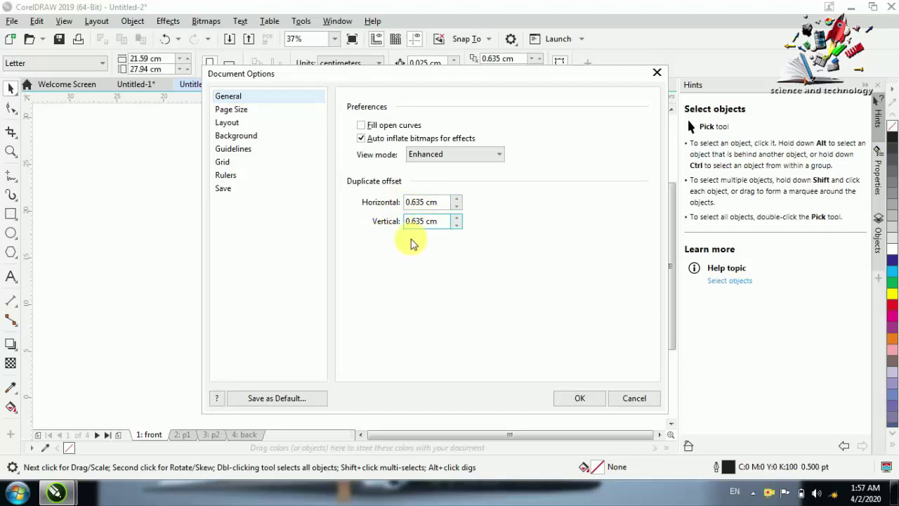
Step: Examine the document's page size settings, including the label presets and the available page sizes
{"action": "left_click", "coordinate": [232, 109]}
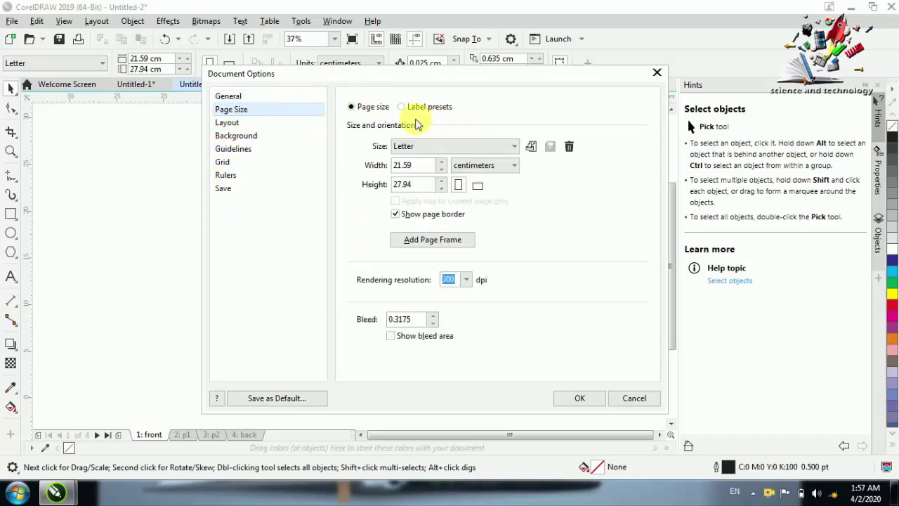
{"action": "left_click", "coordinate": [404, 110]}
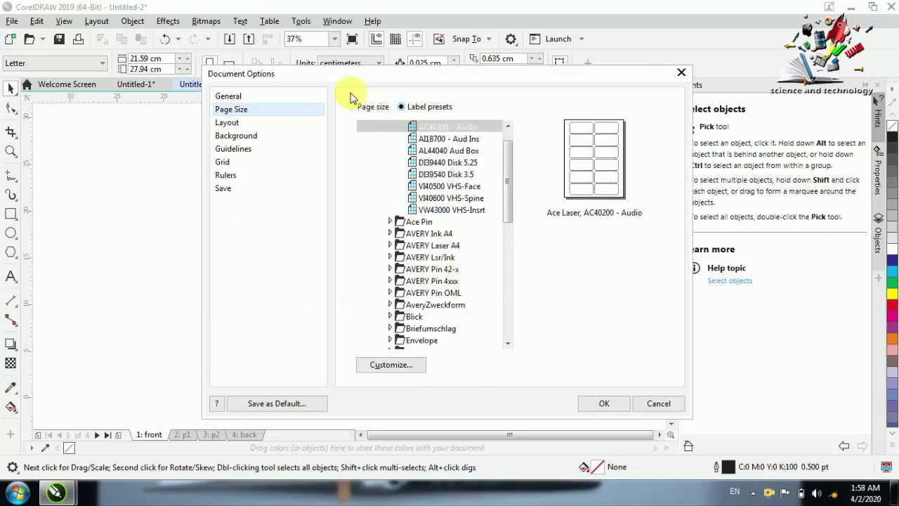
{"action": "left_click", "coordinate": [351, 109]}
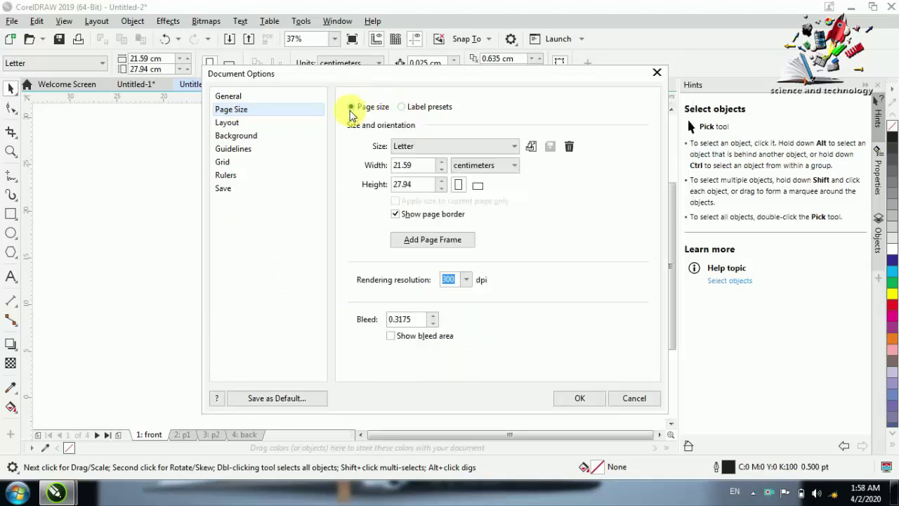
{"action": "left_click", "coordinate": [512, 146]}
{"action": "left_click", "coordinate": [513, 146]}
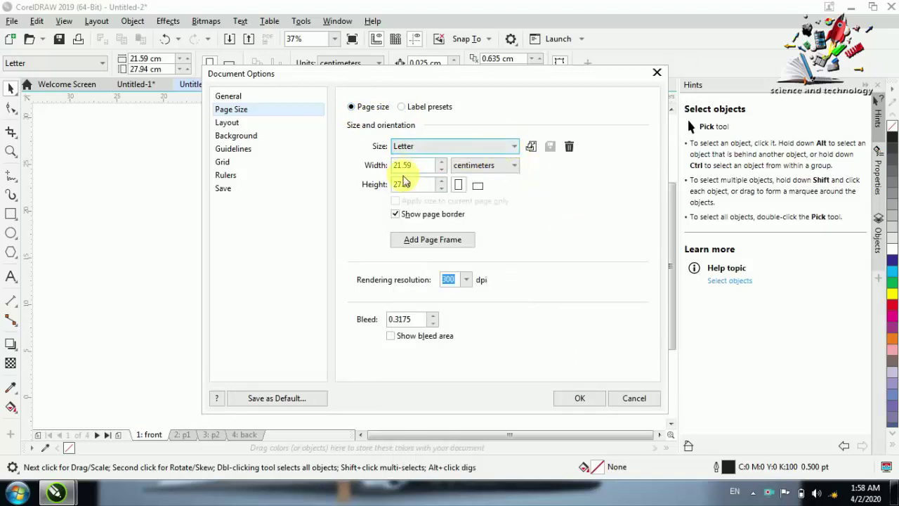
Step: Try landscape orientation in the page size settings, return it to portrait, and add a page frame
{"action": "left_click", "coordinate": [477, 187]}
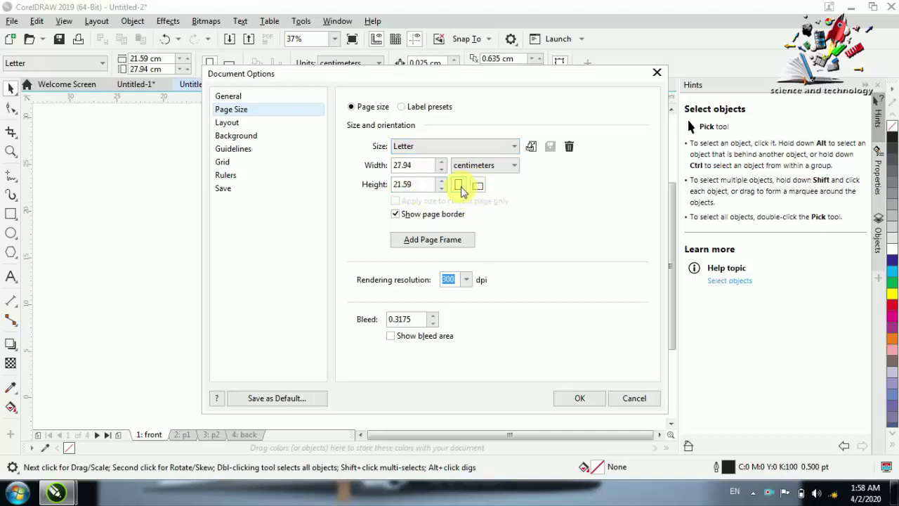
{"action": "left_click", "coordinate": [460, 188]}
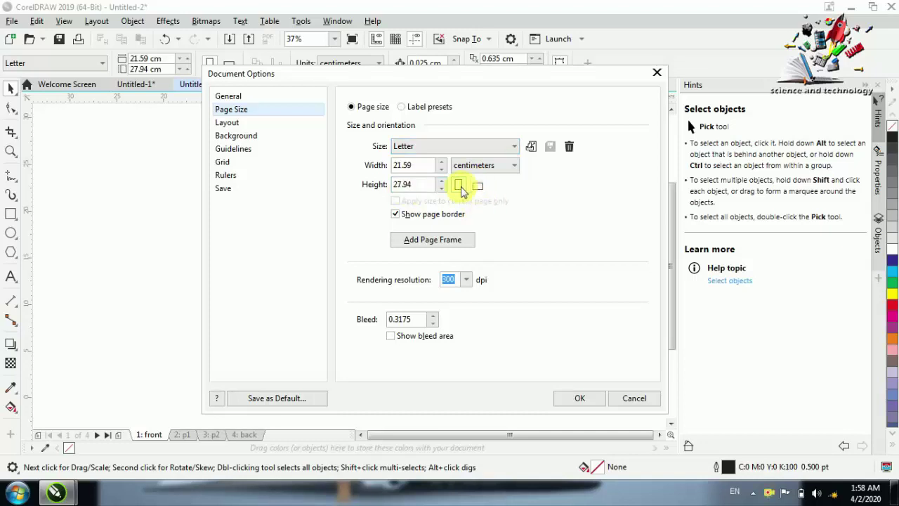
{"action": "left_click", "coordinate": [419, 245]}
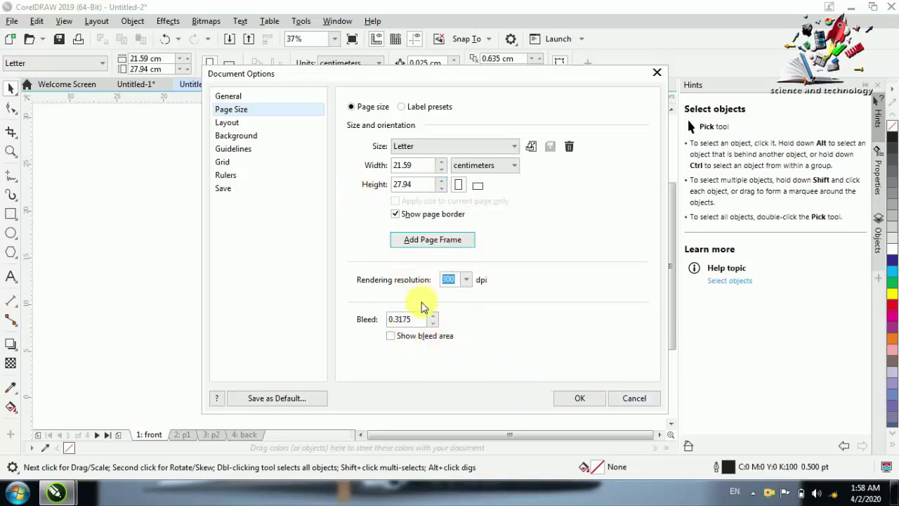
Step: Examine the page layout types available in the document's layout settings, keeping Full Page
{"action": "left_click", "coordinate": [246, 125]}
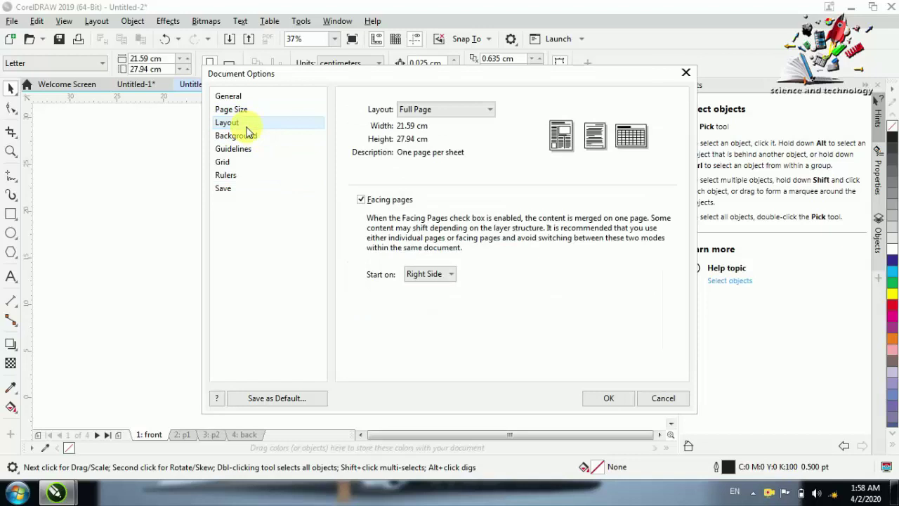
{"action": "left_click", "coordinate": [468, 113]}
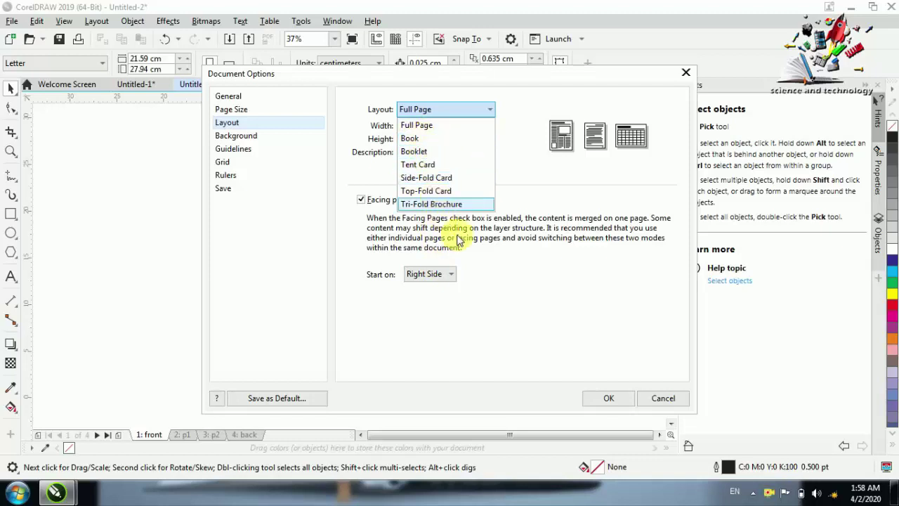
{"action": "left_click", "coordinate": [532, 165]}
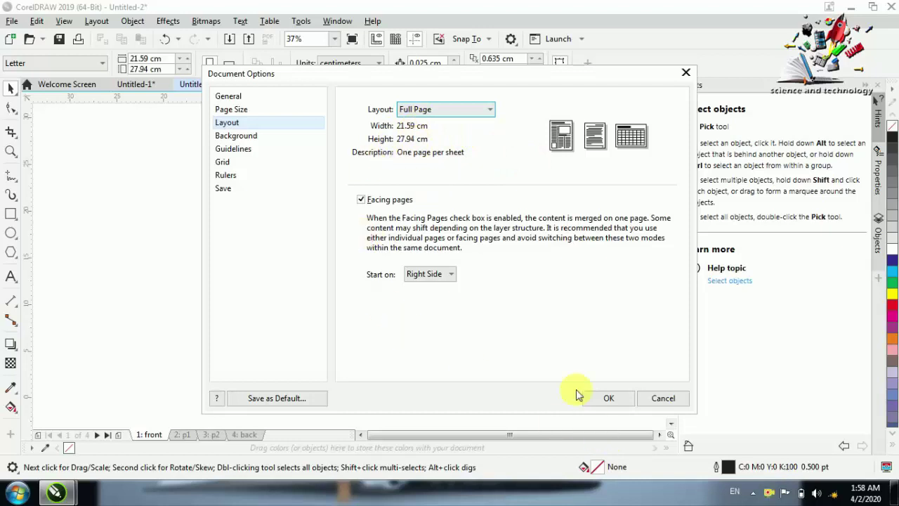
Step: Toggle the Facing pages option off and on, leaving it enabled
{"action": "left_click", "coordinate": [362, 201]}
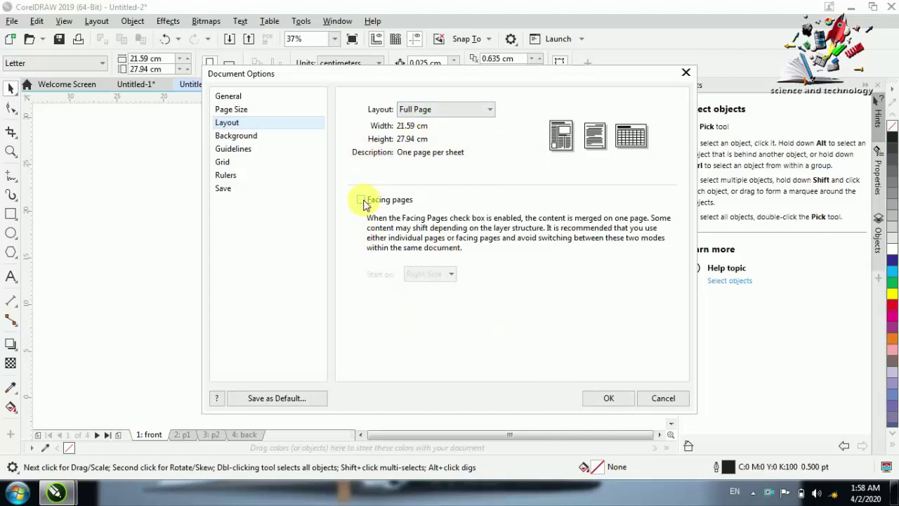
{"action": "left_click", "coordinate": [363, 201]}
{"action": "left_click", "coordinate": [362, 201]}
{"action": "left_click", "coordinate": [363, 201]}
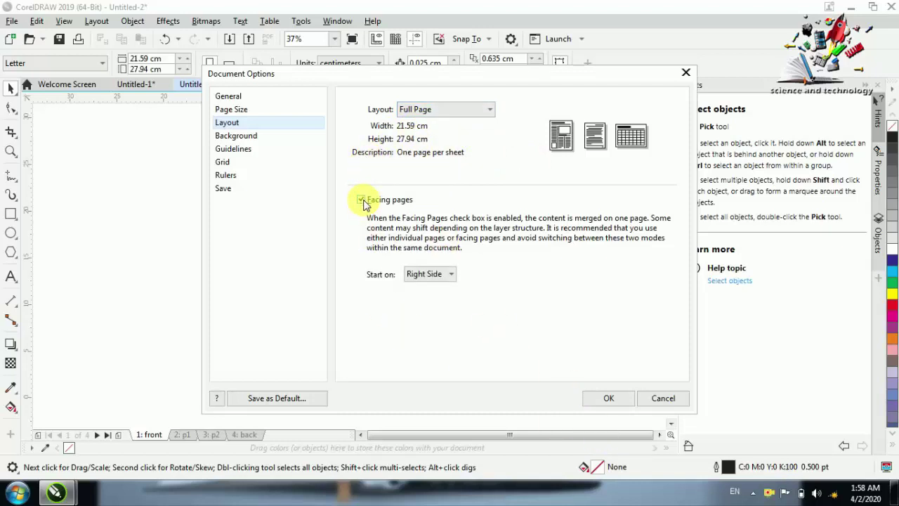
Step: Keep Facing pages enabled in the layout settings, set it to start on the Right Side, and apply the document options
{"action": "left_click", "coordinate": [363, 201]}
{"action": "left_click", "coordinate": [362, 201]}
{"action": "left_click", "coordinate": [448, 275]}
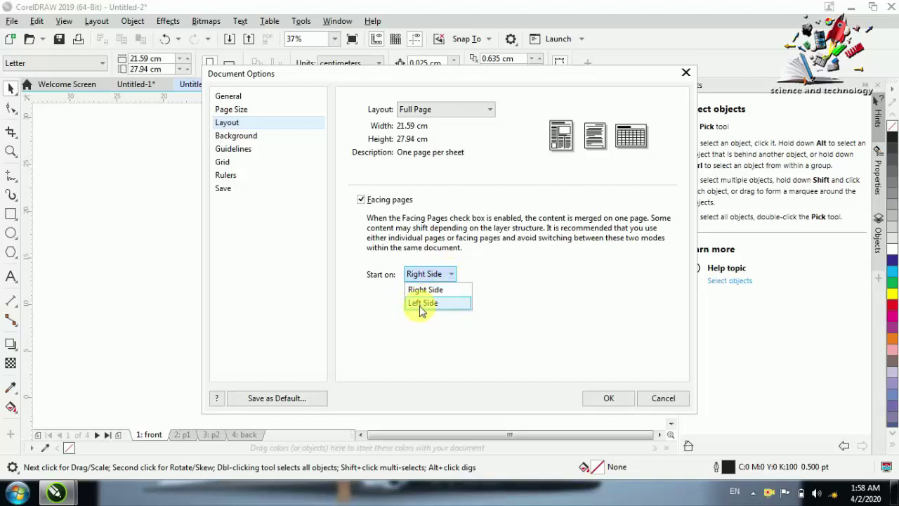
{"action": "key", "text": "Up"}
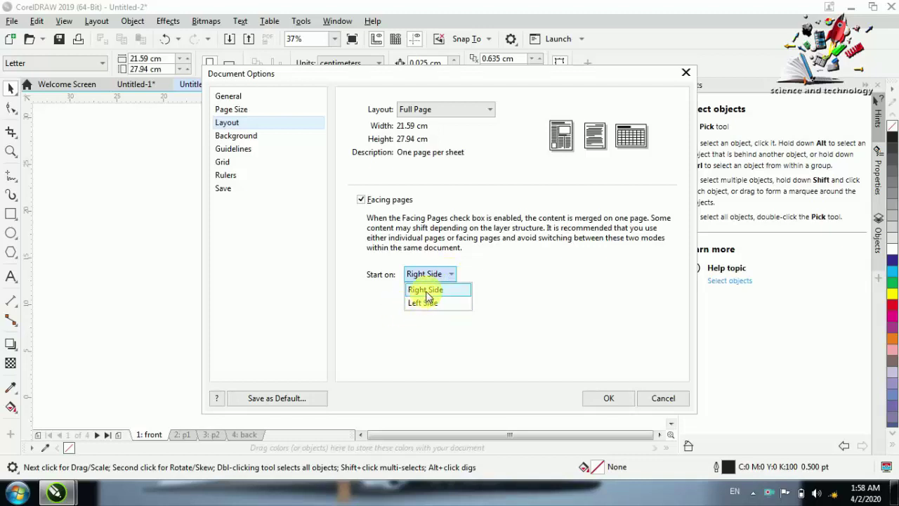
{"action": "left_click", "coordinate": [426, 290]}
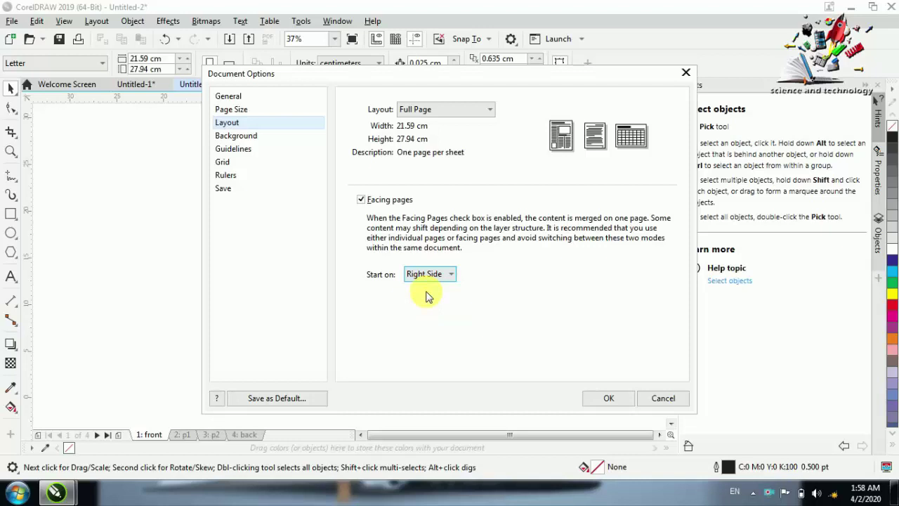
{"action": "left_click", "coordinate": [608, 398]}
{"action": "left_click", "coordinate": [466, 413]}
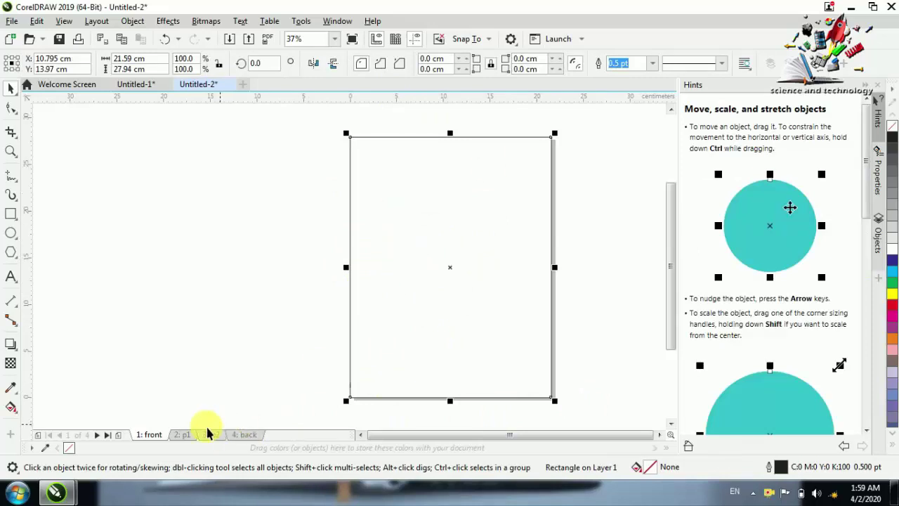
Step: Go through the front, p1, p2 and back pages to examine how the facing-page layout arranges them
{"action": "left_click", "coordinate": [182, 435]}
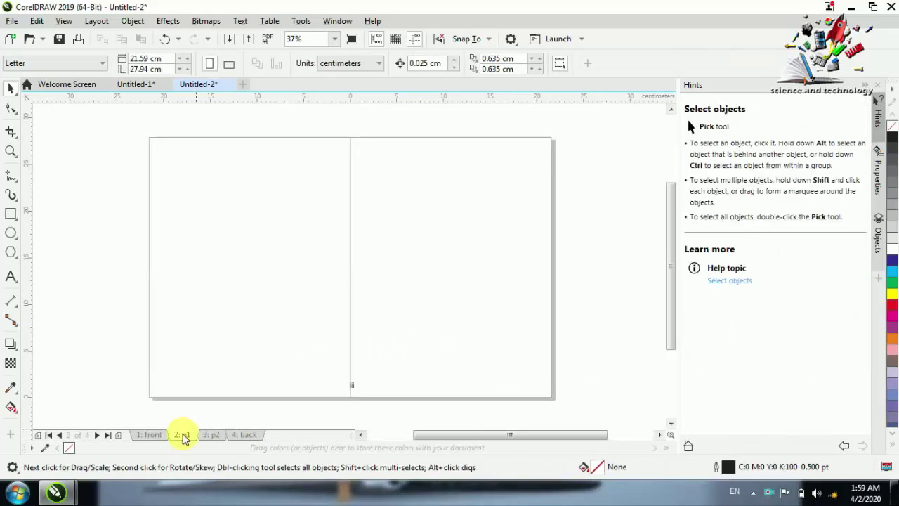
{"action": "left_click", "coordinate": [209, 436]}
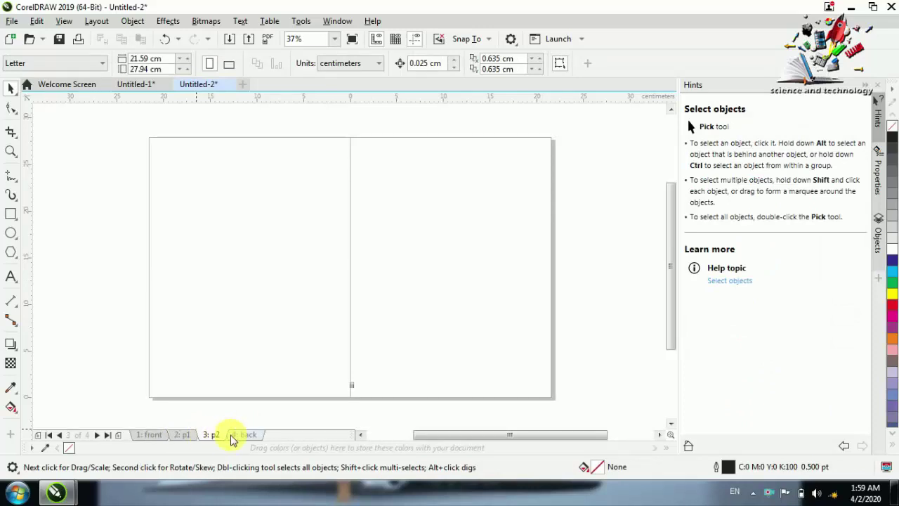
{"action": "left_click", "coordinate": [235, 437]}
{"action": "left_click", "coordinate": [149, 436]}
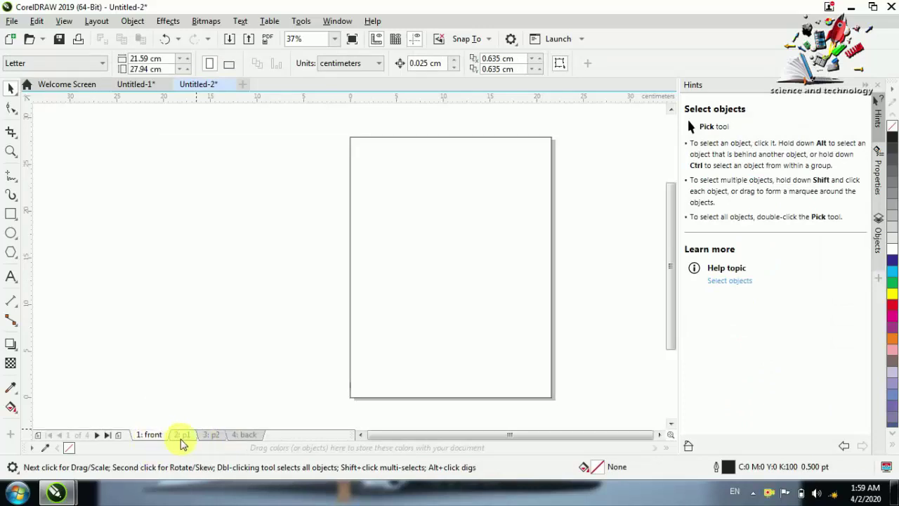
{"action": "left_click", "coordinate": [182, 434]}
{"action": "left_click", "coordinate": [210, 435]}
{"action": "left_click", "coordinate": [242, 435]}
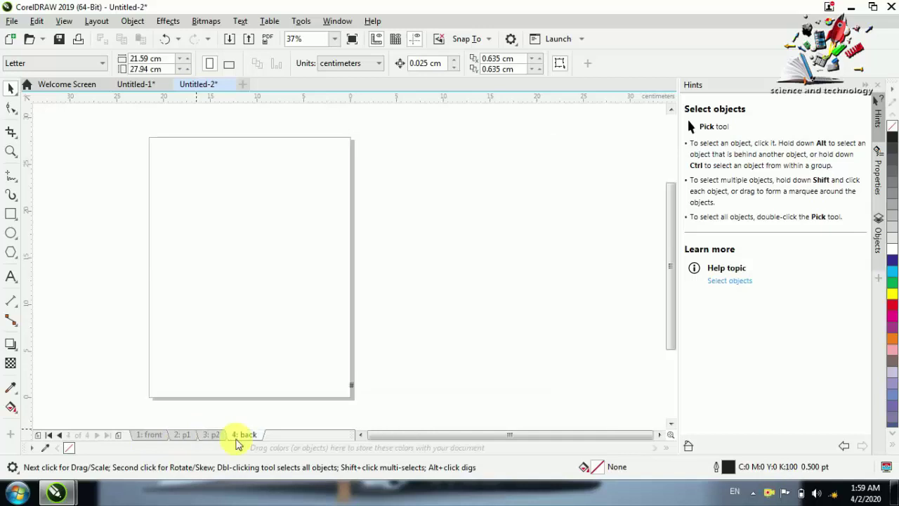
{"action": "left_click", "coordinate": [151, 435]}
{"action": "left_click", "coordinate": [182, 435]}
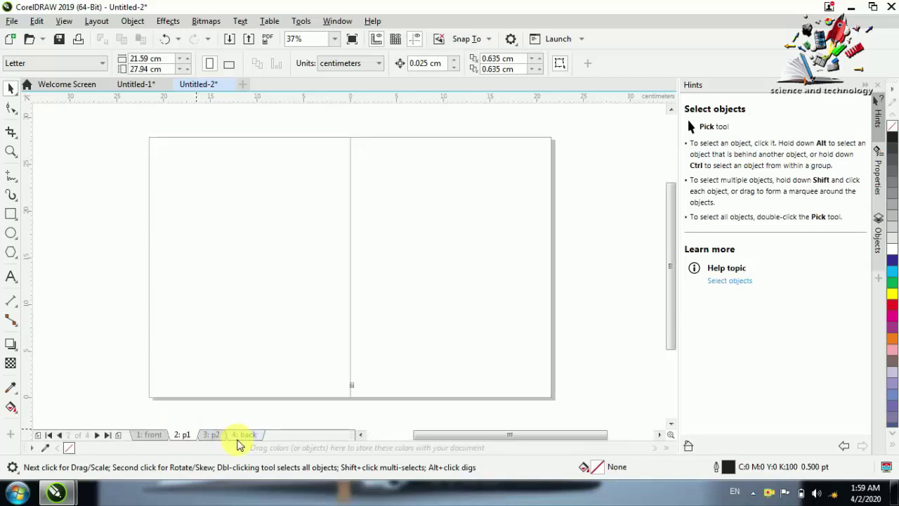
{"action": "left_click", "coordinate": [240, 436]}
{"action": "left_click", "coordinate": [149, 435]}
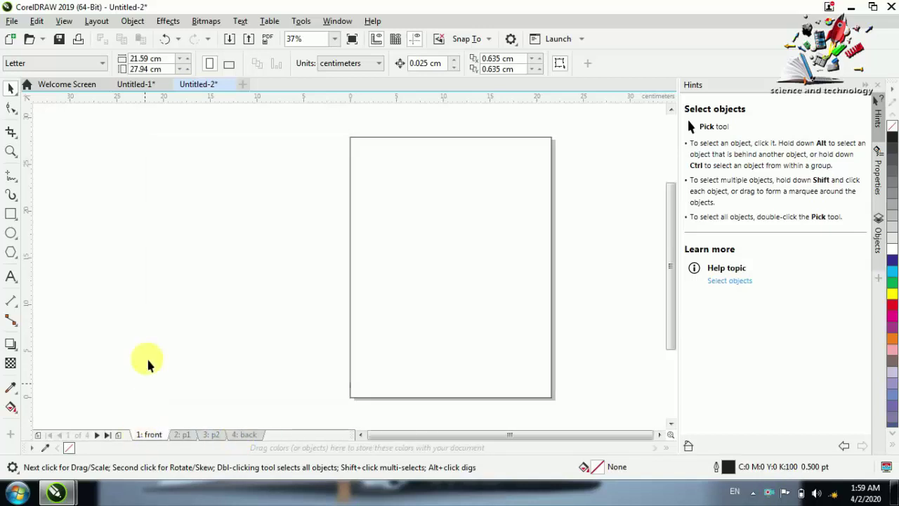
Step: Set the document's page background to a solid red in the document options and apply it
{"action": "left_click", "coordinate": [96, 20]}
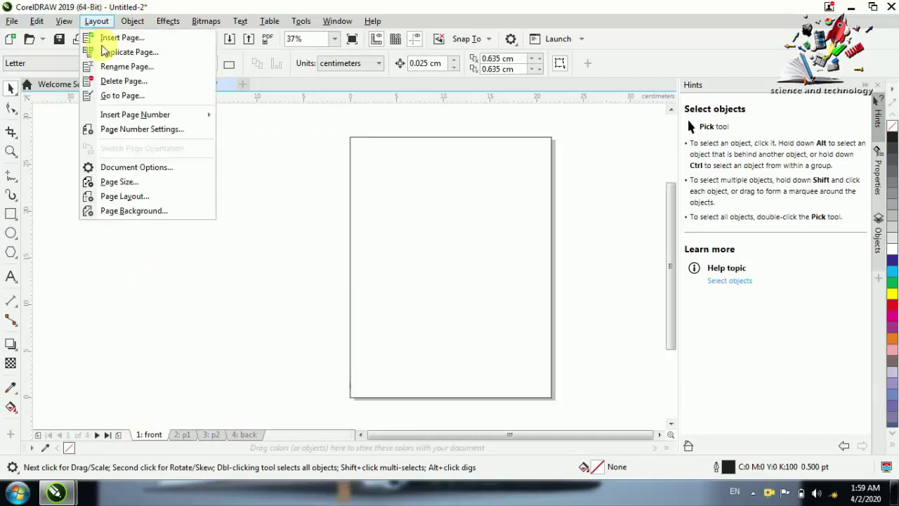
{"action": "left_click", "coordinate": [150, 167]}
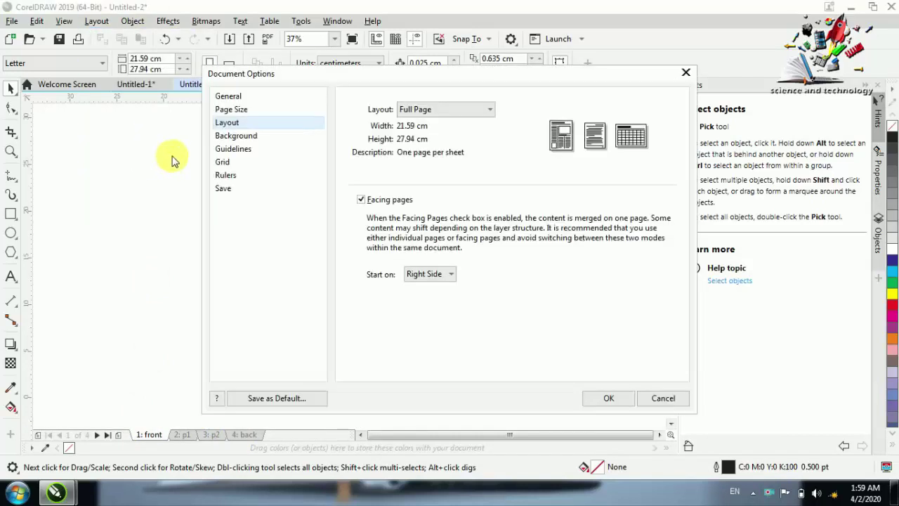
{"action": "left_click", "coordinate": [253, 137]}
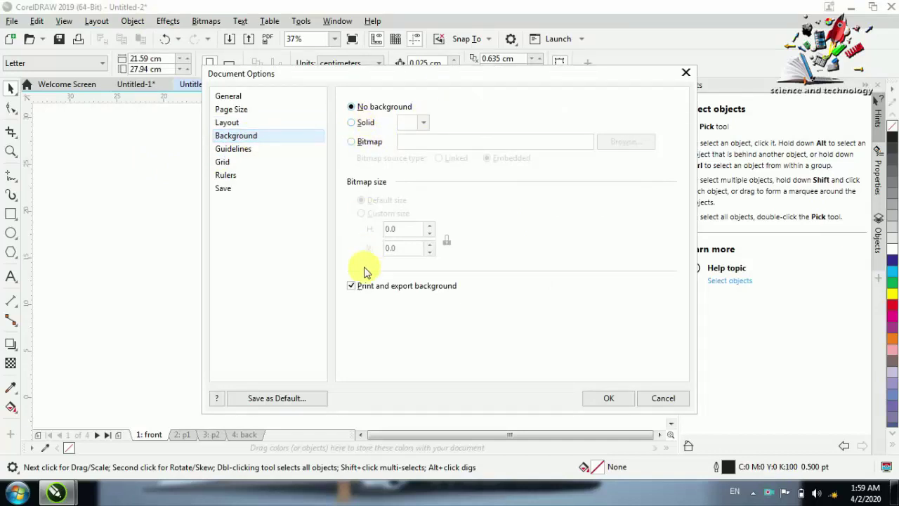
{"action": "left_click", "coordinate": [352, 122]}
{"action": "left_click", "coordinate": [416, 126]}
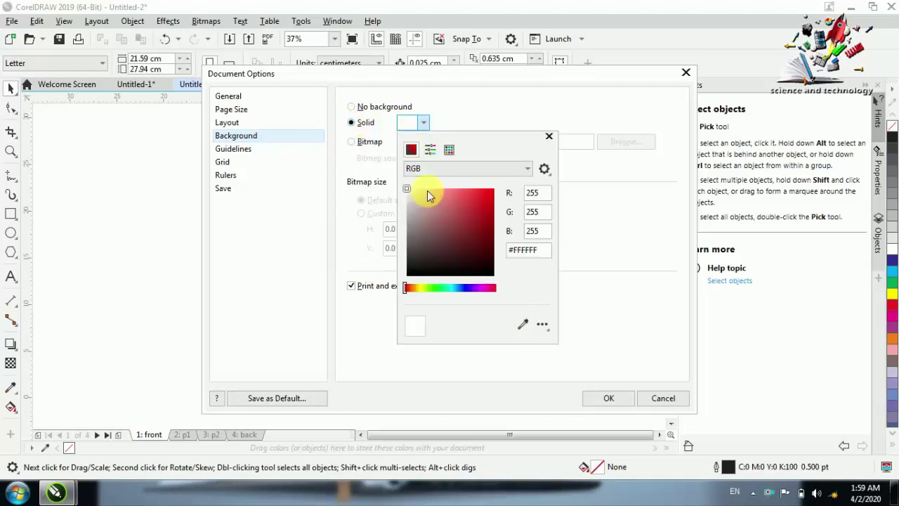
{"action": "left_click", "coordinate": [437, 251]}
{"action": "mouse_move", "coordinate": [452, 259]}
{"action": "left_mouse_down"}
{"action": "mouse_move", "coordinate": [488, 187]}
{"action": "mouse_move", "coordinate": [500, 199]}
{"action": "left_mouse_up"}
{"action": "left_click", "coordinate": [364, 327]}
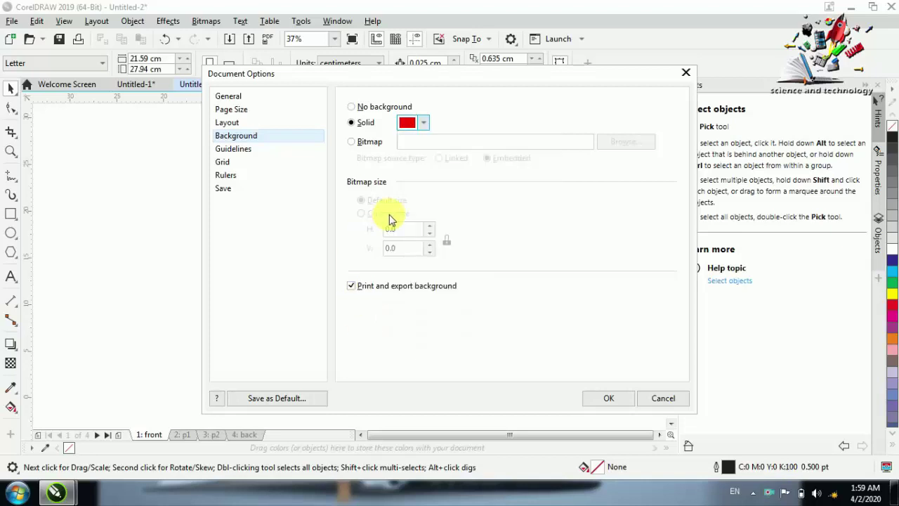
{"action": "left_click", "coordinate": [609, 399]}
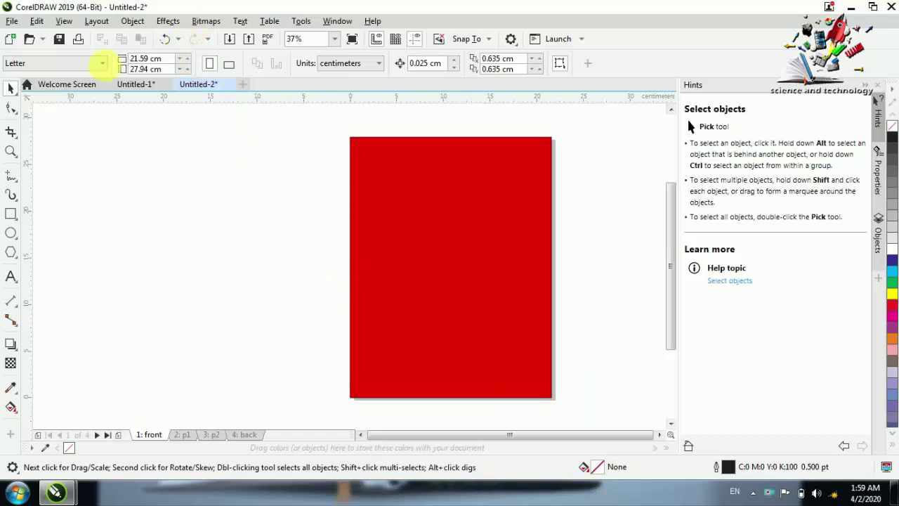
Step: Examine the background, guidelines, grid, rulers, save and page size settings in the document options without changing them
{"action": "left_click", "coordinate": [96, 21]}
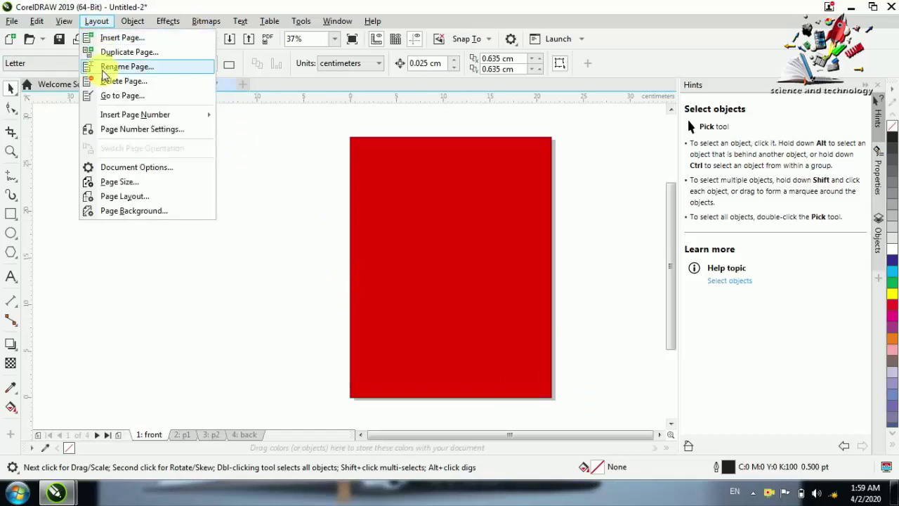
{"action": "left_click", "coordinate": [127, 211]}
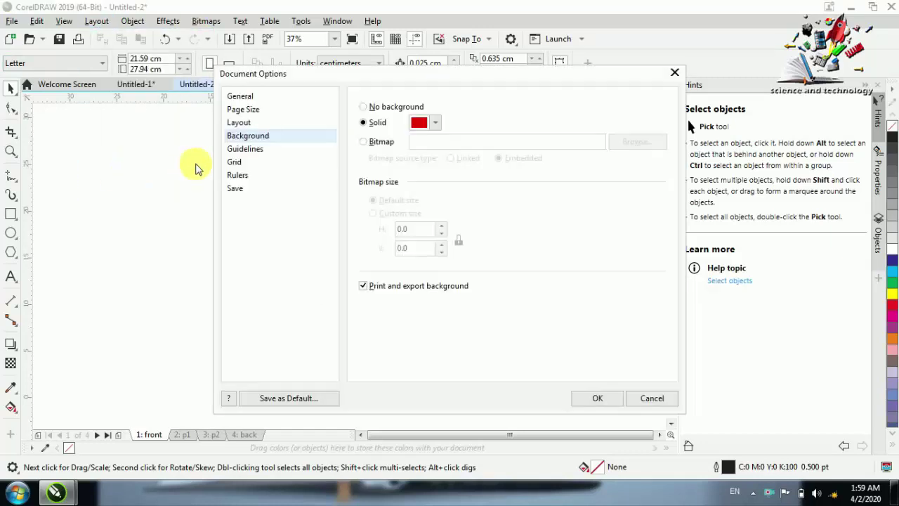
{"action": "left_click", "coordinate": [255, 151]}
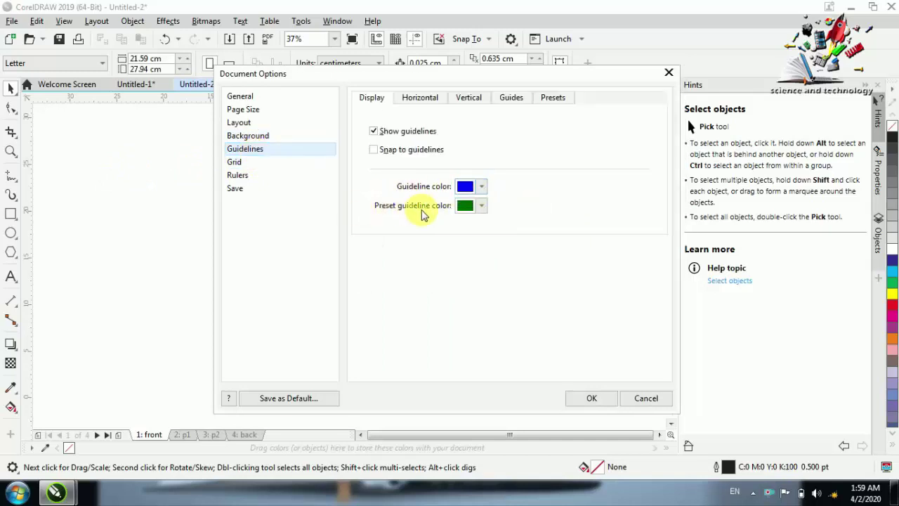
{"action": "left_click", "coordinate": [234, 165]}
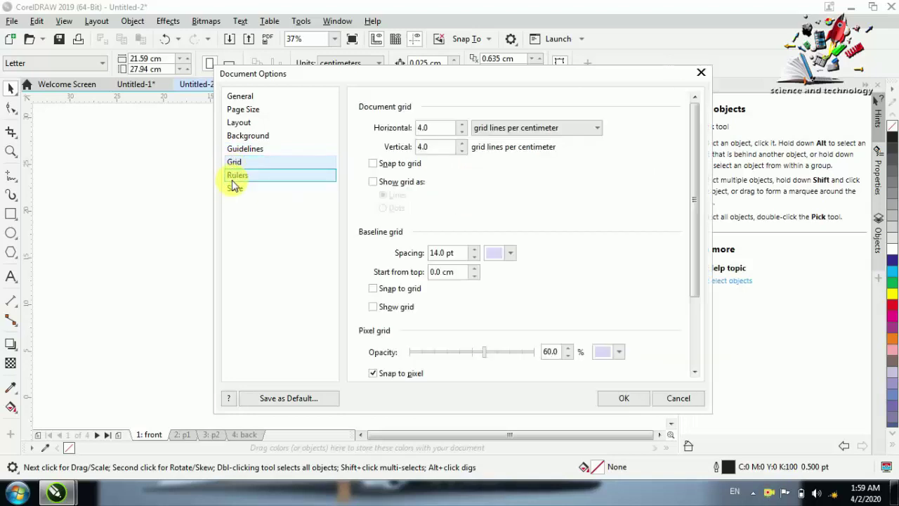
{"action": "left_click", "coordinate": [236, 175]}
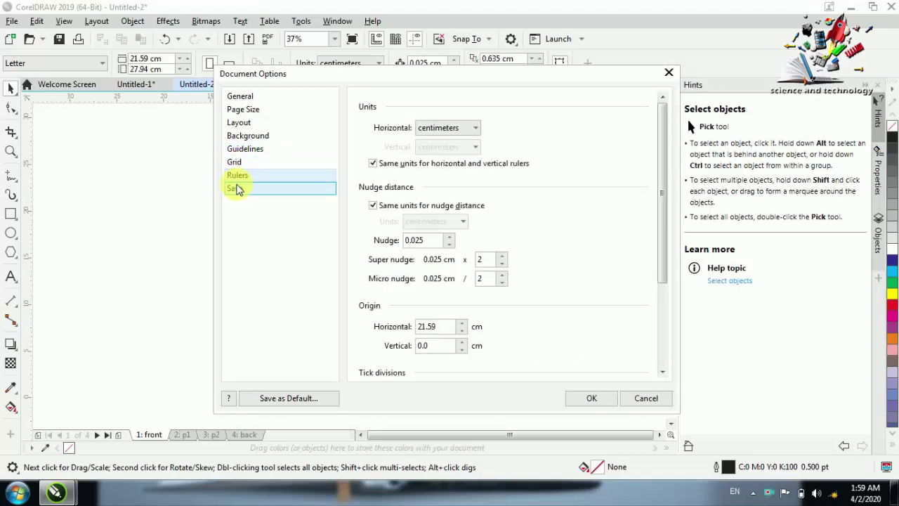
{"action": "left_click", "coordinate": [236, 189]}
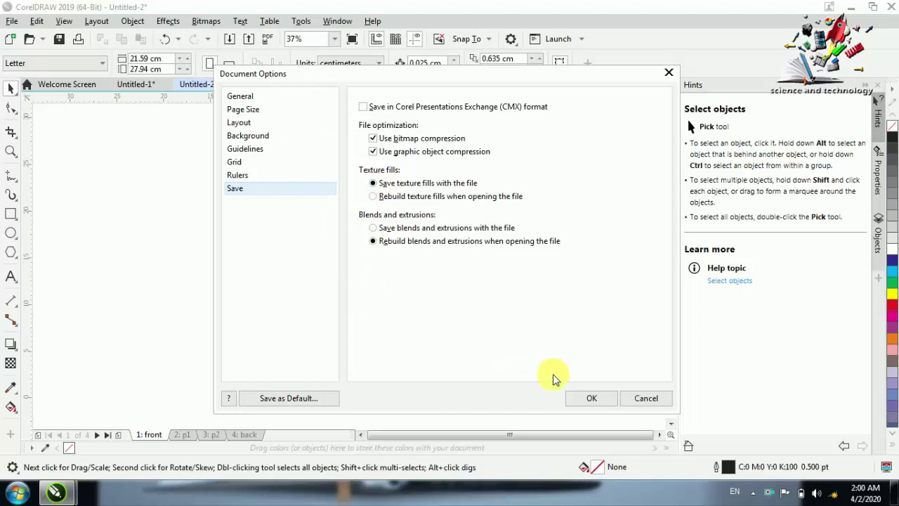
{"action": "left_click", "coordinate": [581, 399]}
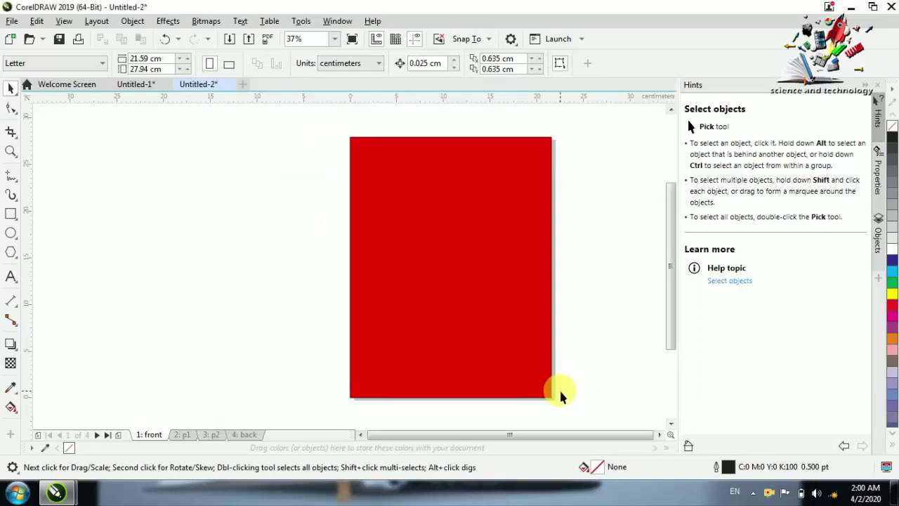
{"action": "left_click", "coordinate": [95, 21]}
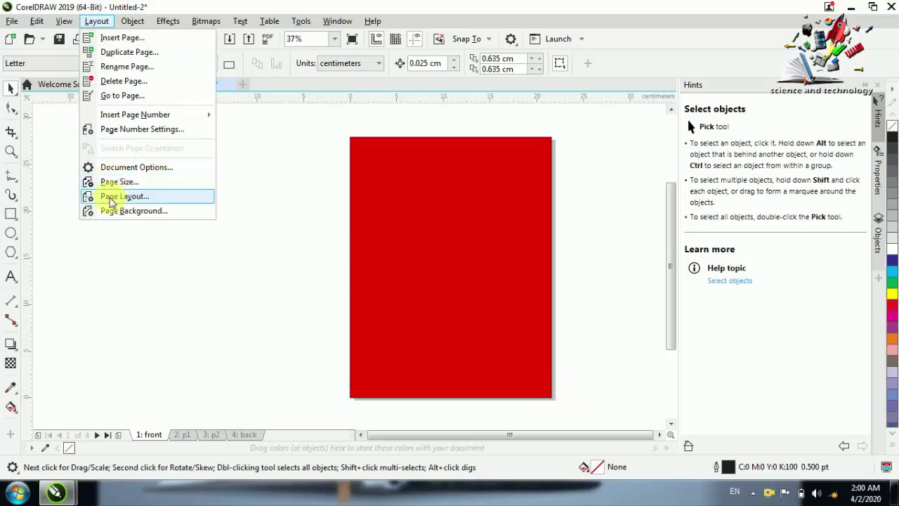
{"action": "key", "text": "Escape"}
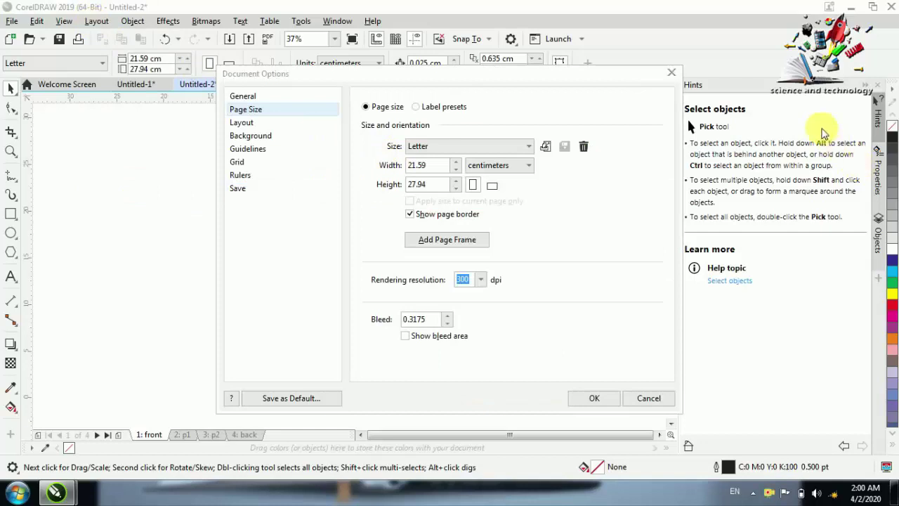
{"action": "left_click", "coordinate": [671, 72]}
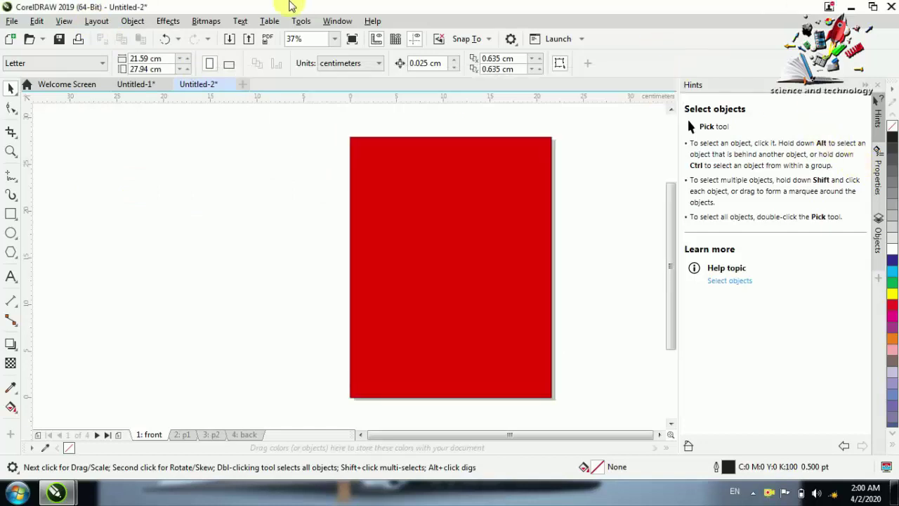
Step: Remove the solid page background by setting it to No background and apply the change
{"action": "left_click", "coordinate": [96, 21]}
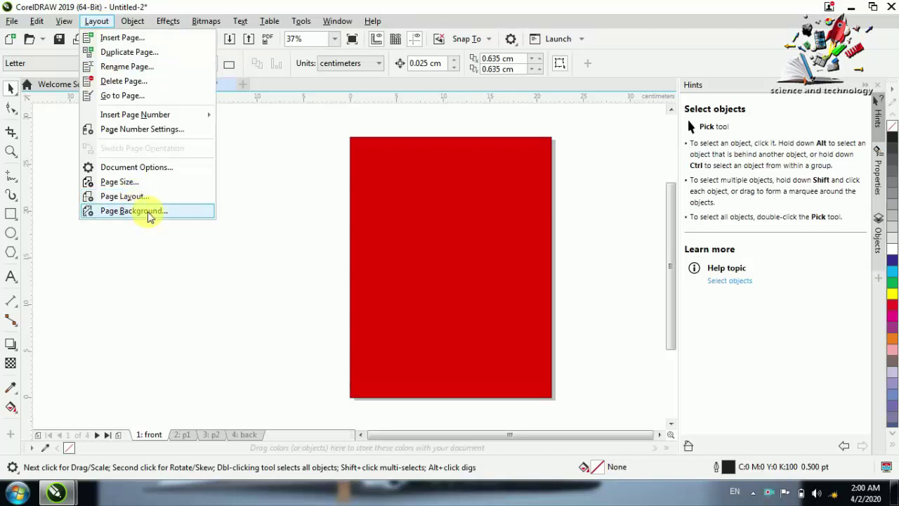
{"action": "left_click", "coordinate": [149, 210]}
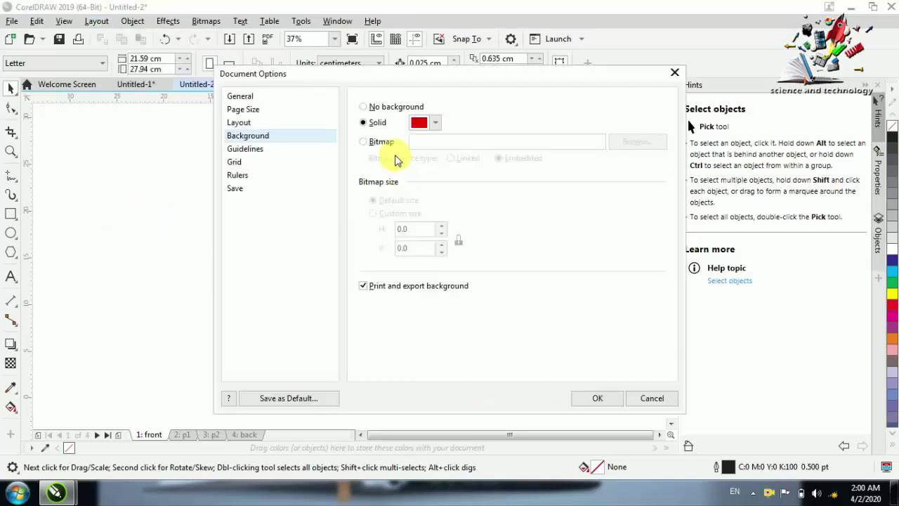
{"action": "left_click", "coordinate": [366, 107]}
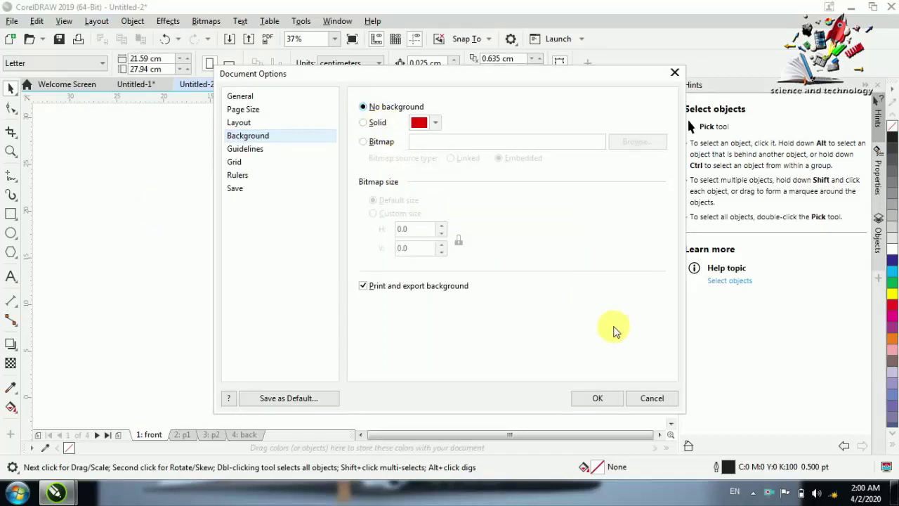
{"action": "left_click", "coordinate": [598, 397]}
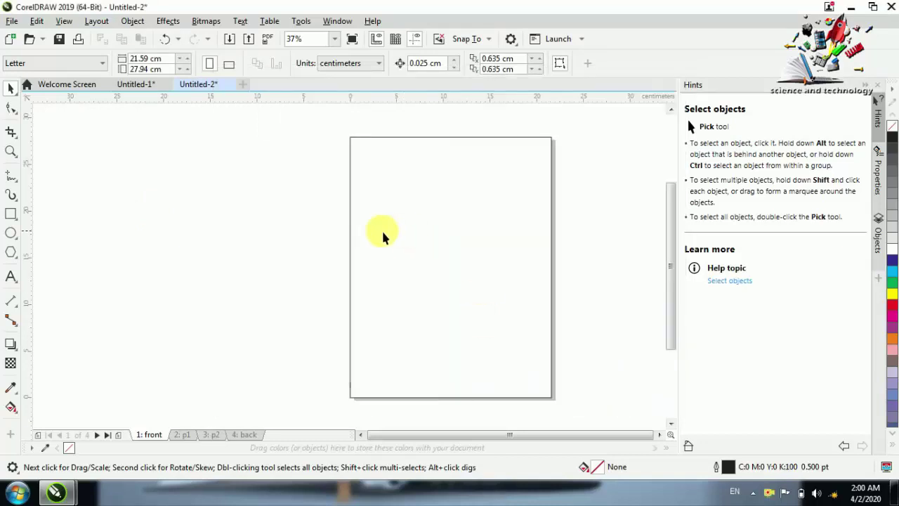